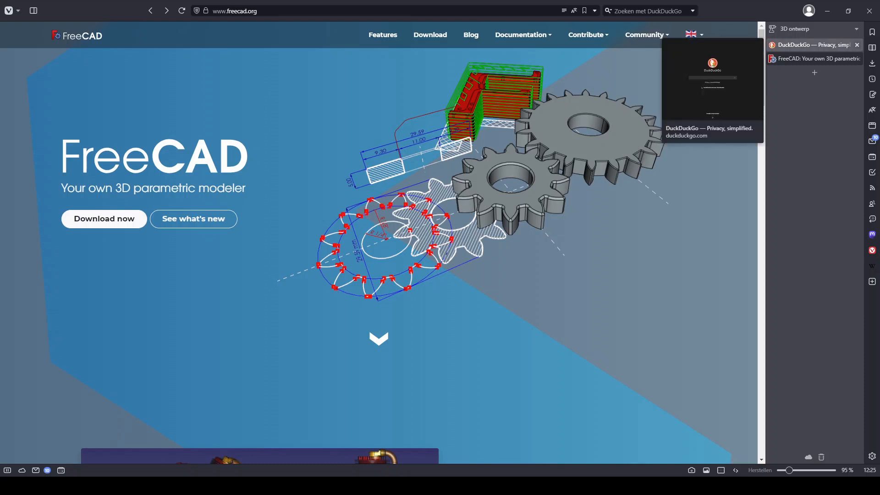
Search DuckDuckGo for "freecad" and open the official FreeCAD website from the results
{"action": "left_click", "coordinate": [818, 45]}
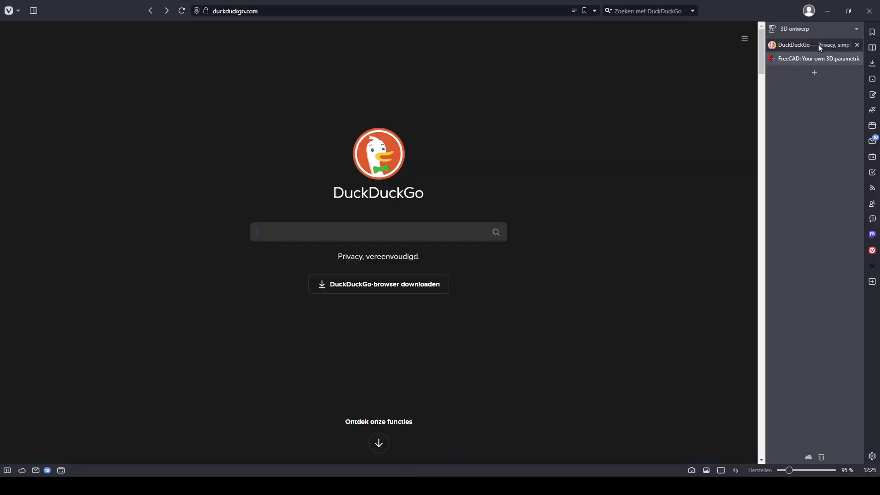
{"action": "left_click", "coordinate": [409, 230]}
{"action": "type", "text": "freecad"}
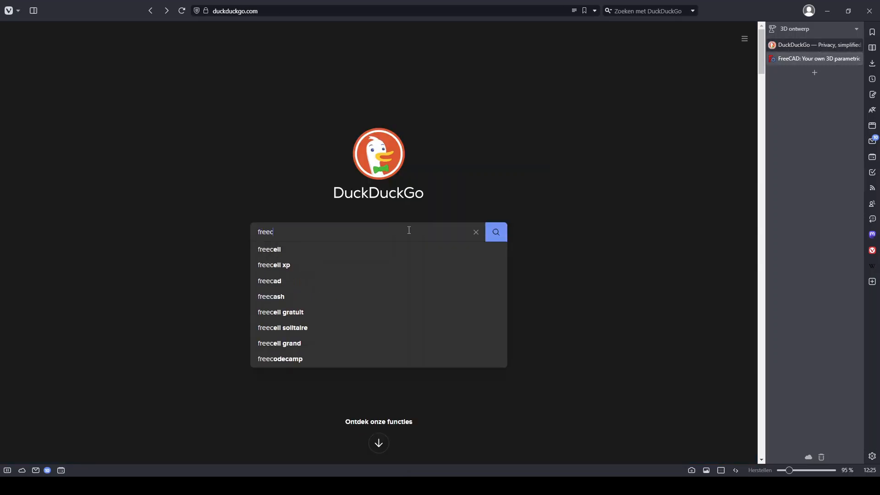
{"action": "key", "text": "Return"}
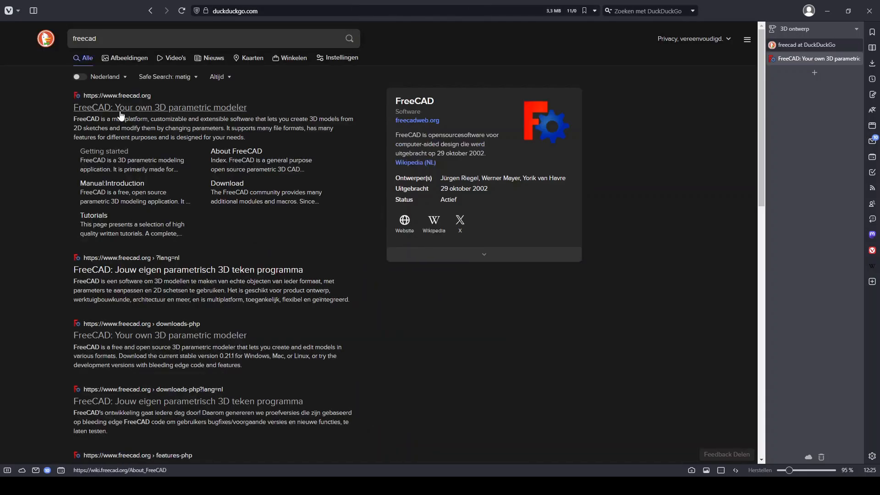
{"action": "left_click", "coordinate": [157, 109]}
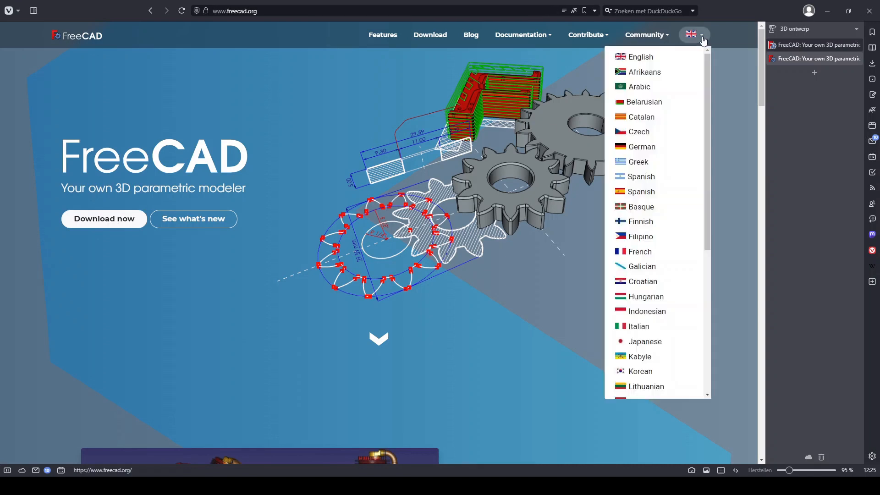
Look through the languages in which the FreeCAD website is available
{"action": "left_click", "coordinate": [702, 39]}
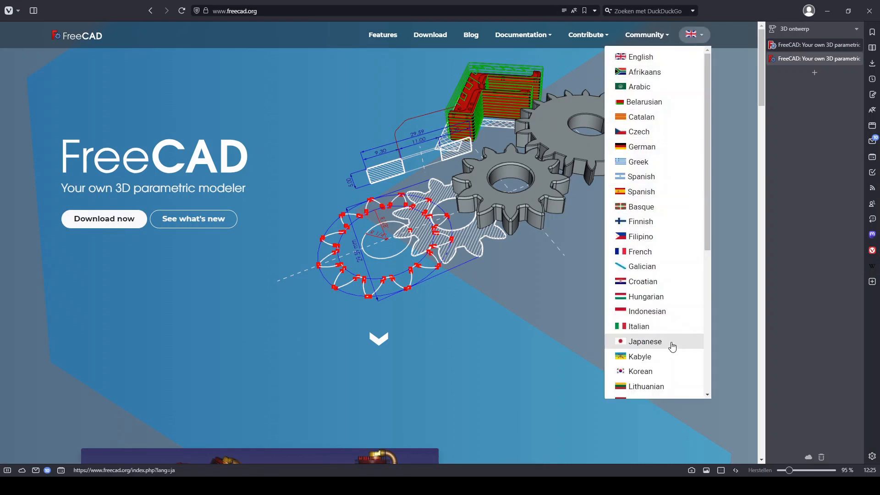
{"action": "scroll", "coordinate": [672, 347], "scroll_direction": "down", "scroll_amount": 4}
{"action": "scroll", "coordinate": [672, 347], "scroll_direction": "down", "scroll_amount": 1}
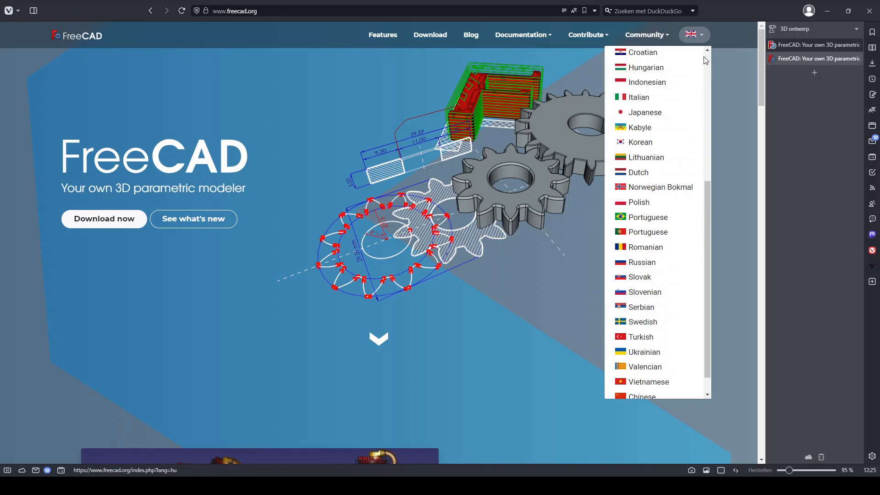
{"action": "left_click", "coordinate": [724, 31]}
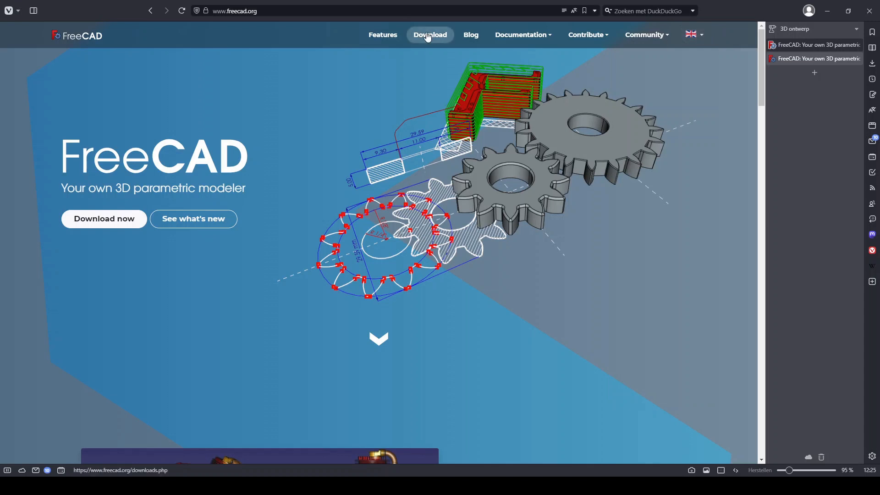
Review the FreeCAD website's Community and Documentation links and go to the Download page
{"action": "left_click", "coordinate": [642, 39]}
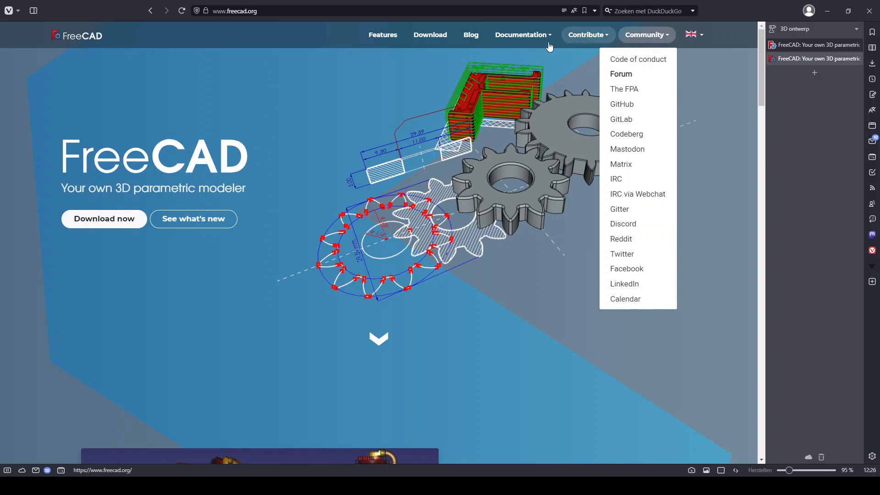
{"action": "left_click", "coordinate": [520, 40]}
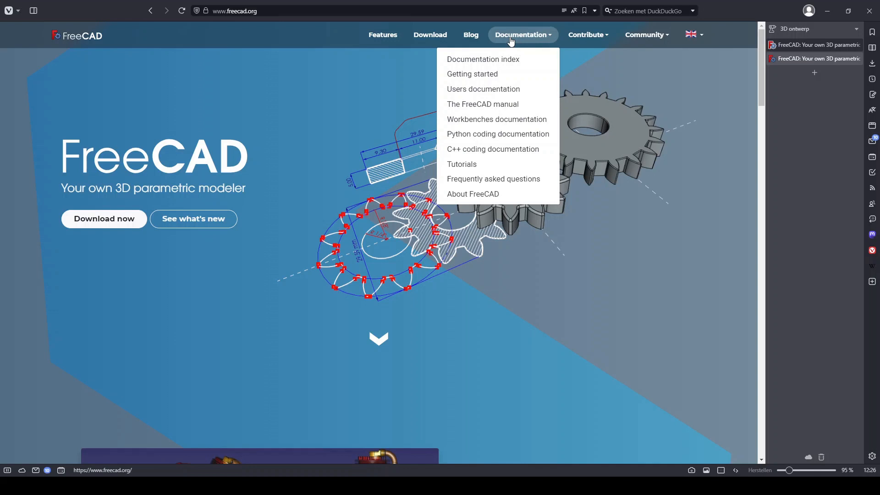
{"action": "left_click", "coordinate": [436, 37]}
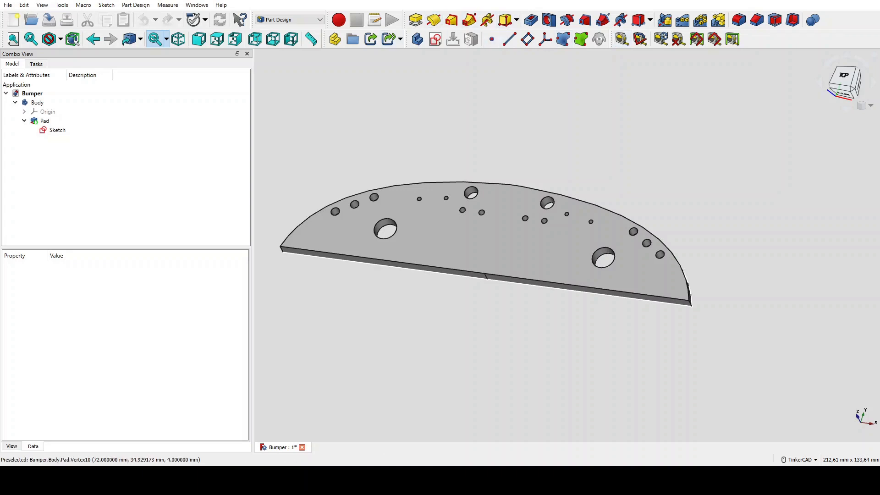
Switch to FreeCAD and set the steek_led constraint of the Bumper sketch to 36 mm
{"action": "mouse_move", "coordinate": [612, 39]}
{"action": "left_mouse_down"}
{"action": "mouse_move", "coordinate": [749, 12]}
{"action": "mouse_move", "coordinate": [829, 20]}
{"action": "mouse_move", "coordinate": [727, 43]}
{"action": "mouse_move", "coordinate": [613, 42]}
{"action": "left_mouse_up"}
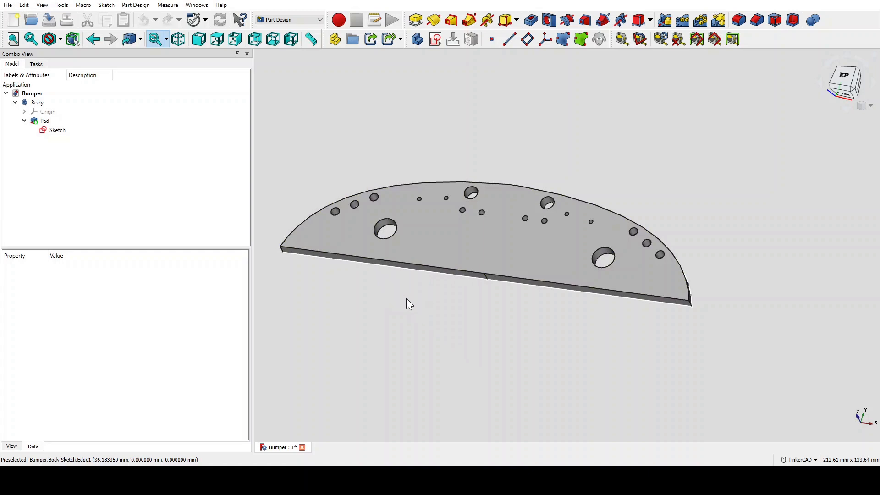
{"action": "left_click", "coordinate": [61, 132]}
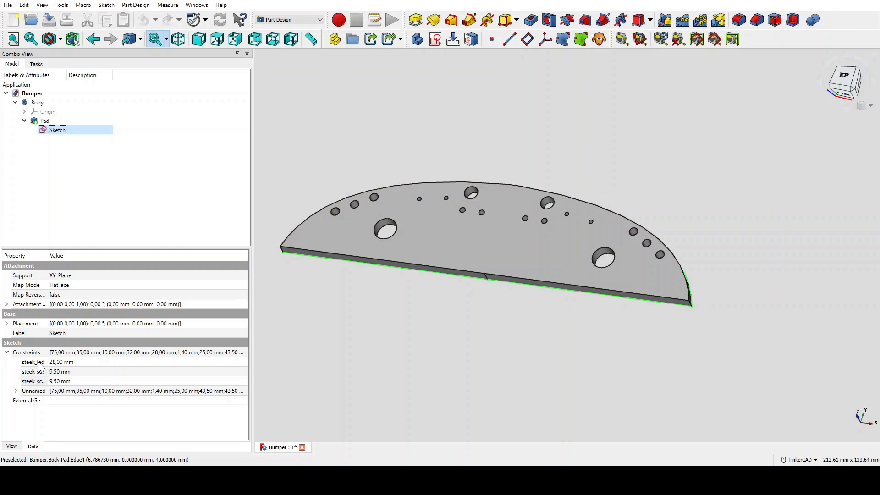
{"action": "left_click", "coordinate": [77, 363]}
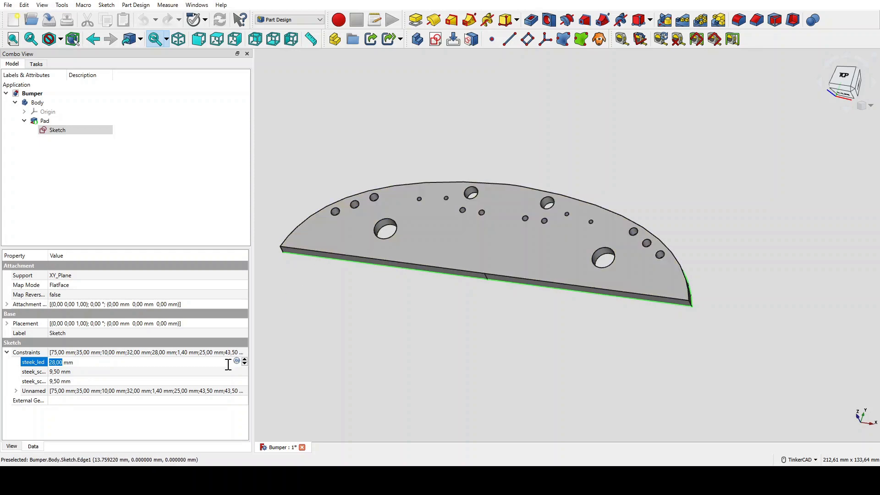
{"action": "left_click", "coordinate": [244, 360]}
{"action": "left_click", "coordinate": [244, 360]}
{"action": "left_click", "coordinate": [439, 299]}
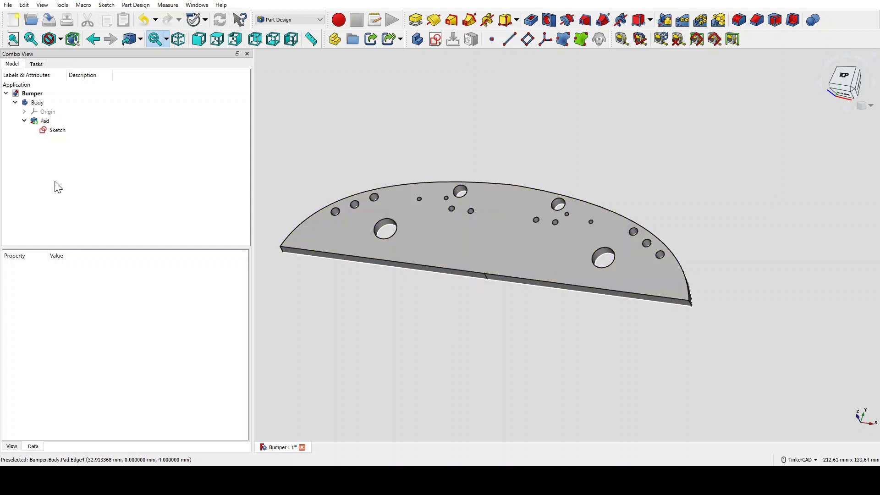
Open the Bumper sketch for editing and move the right-hand 6 mm and Ø8 mm dimension labels to clearer spots
{"action": "left_click", "coordinate": [58, 130]}
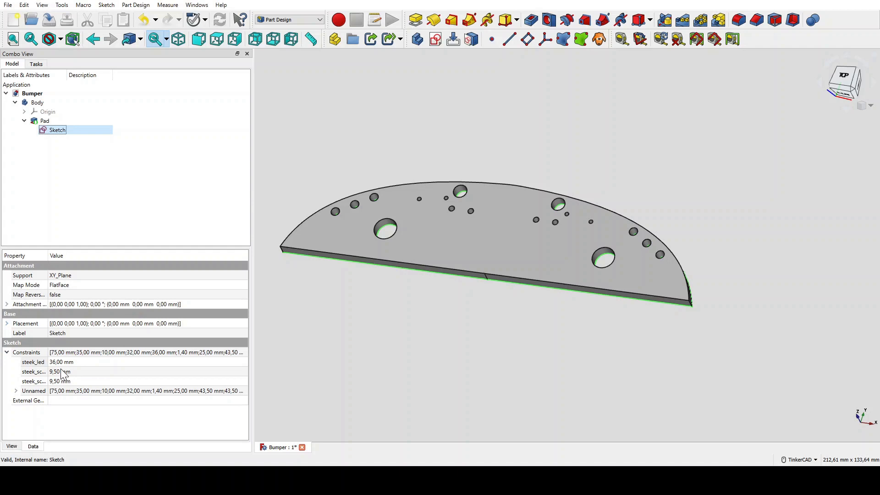
{"action": "double_click", "coordinate": [76, 131]}
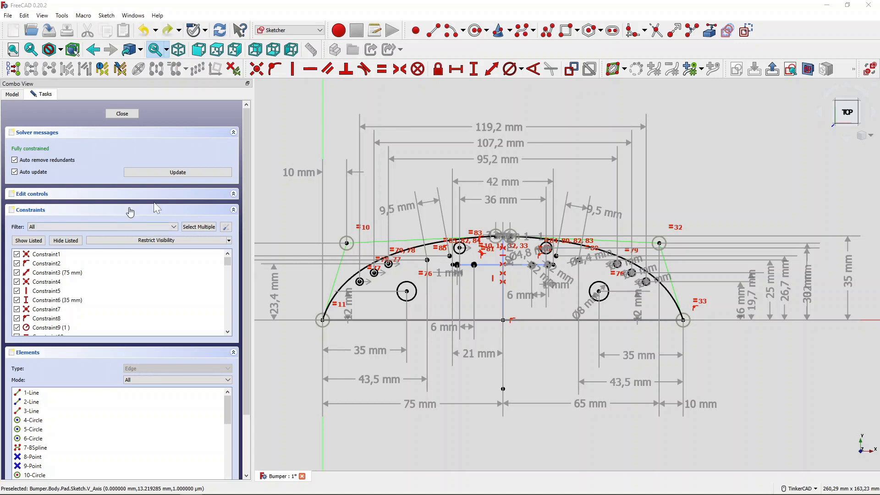
{"action": "scroll", "coordinate": [496, 287], "scroll_direction": "up", "scroll_amount": 4}
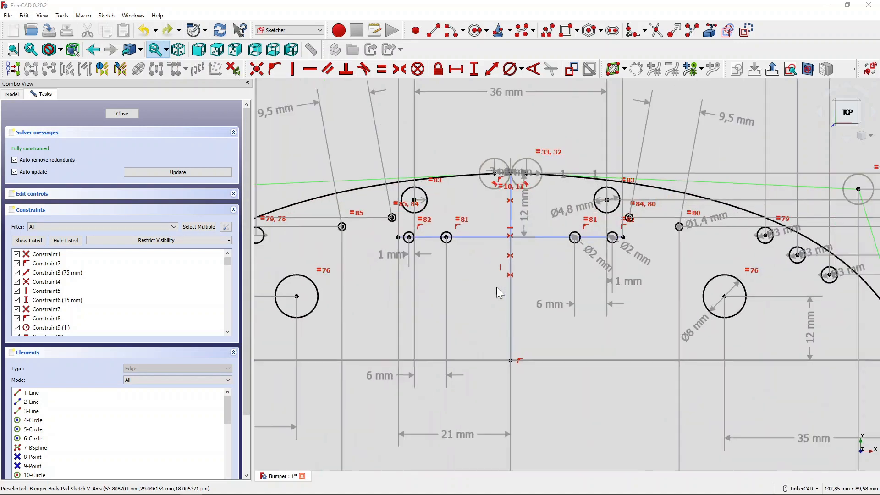
{"action": "mouse_move", "coordinate": [496, 286]}
{"action": "middle_mouse_down"}
{"action": "mouse_move", "coordinate": [551, 240]}
{"action": "mouse_move", "coordinate": [463, 254]}
{"action": "middle_mouse_up"}
{"action": "scroll", "coordinate": [504, 248], "scroll_direction": "down", "scroll_amount": 1}
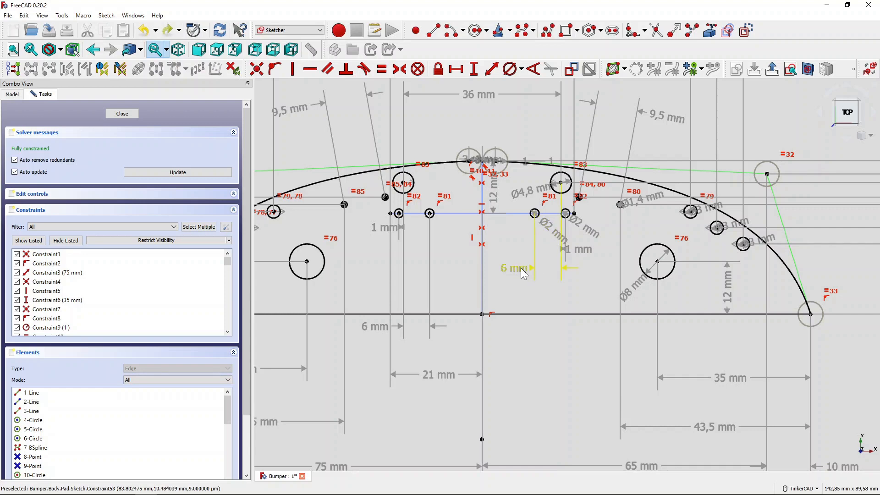
{"action": "mouse_move", "coordinate": [520, 268]}
{"action": "left_mouse_down"}
{"action": "mouse_move", "coordinate": [522, 311]}
{"action": "mouse_move", "coordinate": [517, 264]}
{"action": "left_mouse_up"}
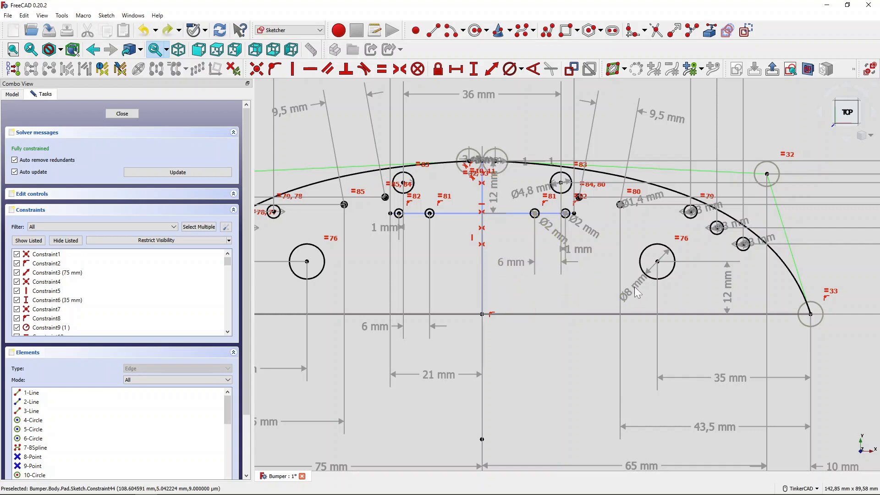
{"action": "left_click_drag", "start_coordinate": [634, 287], "coordinate": [593, 285]}
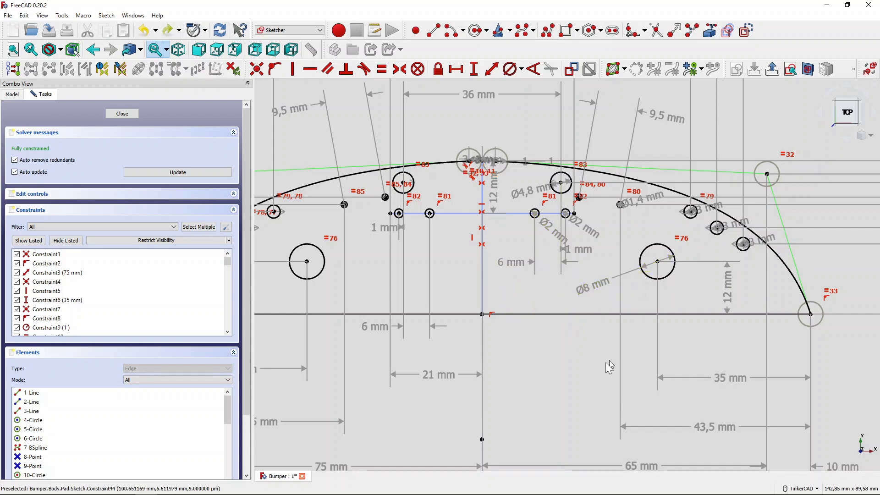
Set the left large hole's horizontal distance from the bumper's left end to 60 mm and close the sketch
{"action": "middle_click_drag", "start_coordinate": [406, 353], "coordinate": [514, 305]}
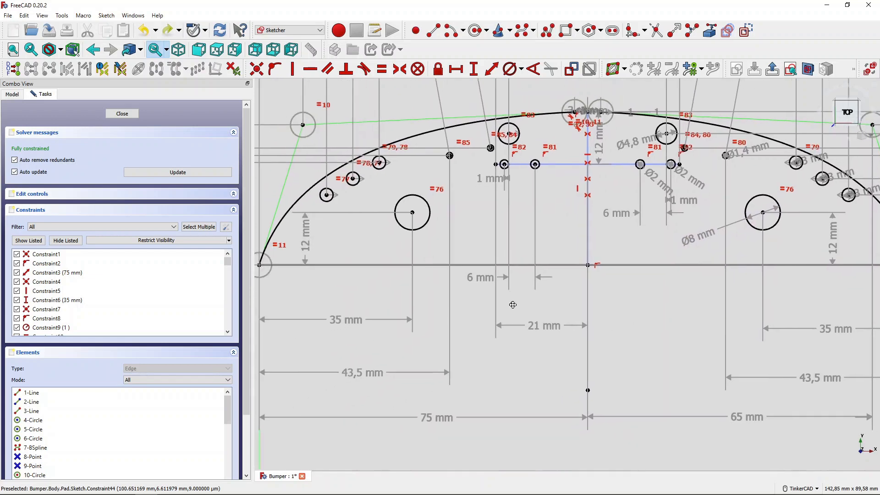
{"action": "scroll", "coordinate": [515, 304], "scroll_direction": "up", "scroll_amount": 1}
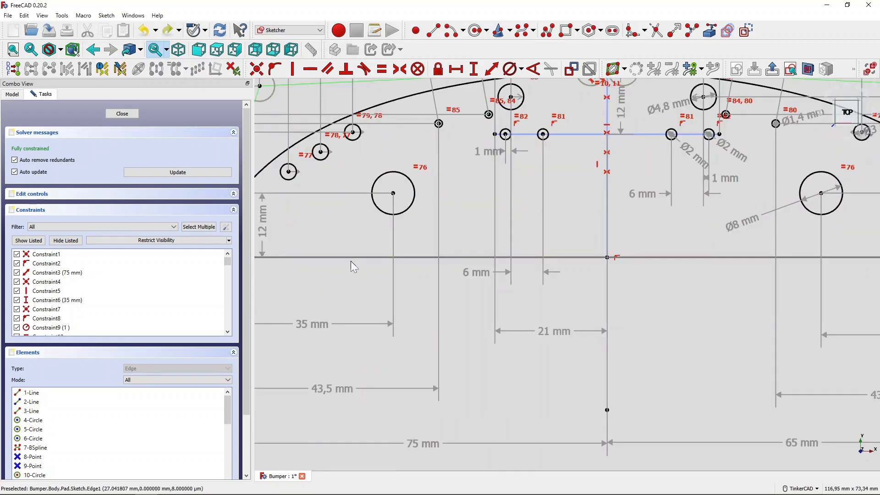
{"action": "scroll", "coordinate": [351, 260], "scroll_direction": "down", "scroll_amount": 2}
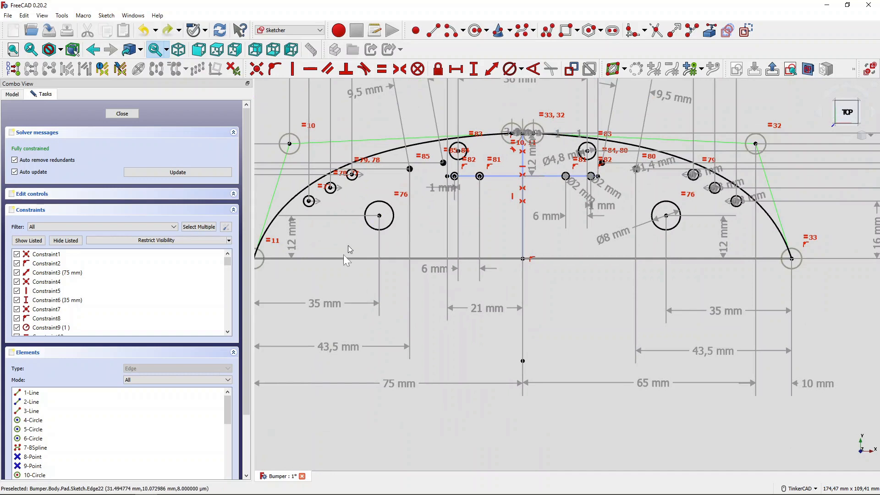
{"action": "left_click", "coordinate": [330, 305]}
{"action": "double_click", "coordinate": [330, 305]}
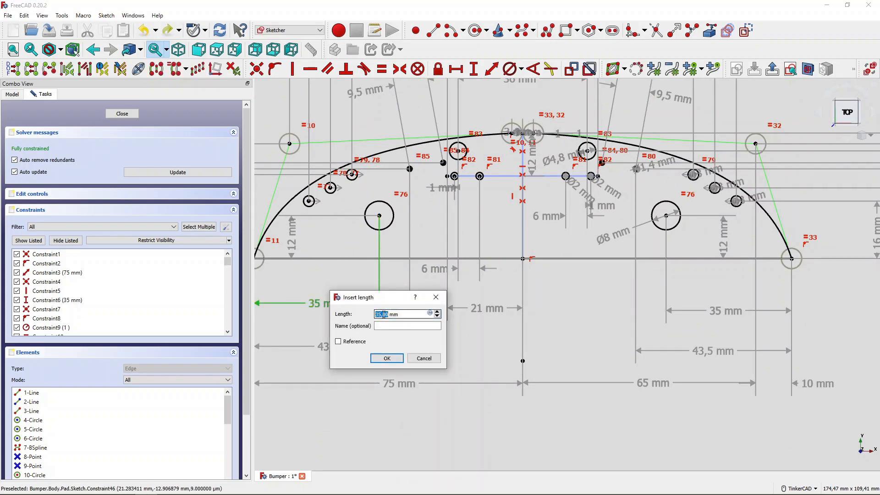
{"action": "type", "text": "60"}
{"action": "key", "text": "Return"}
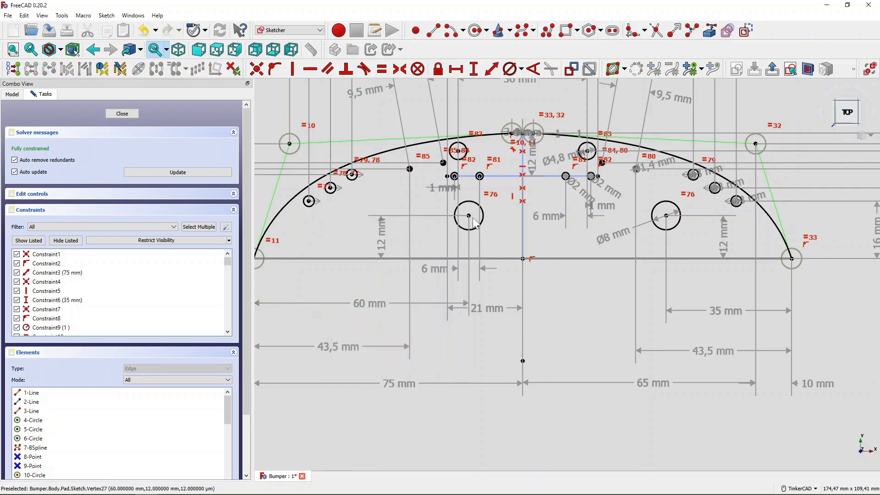
{"action": "scroll", "coordinate": [437, 284], "scroll_direction": "down", "scroll_amount": 3}
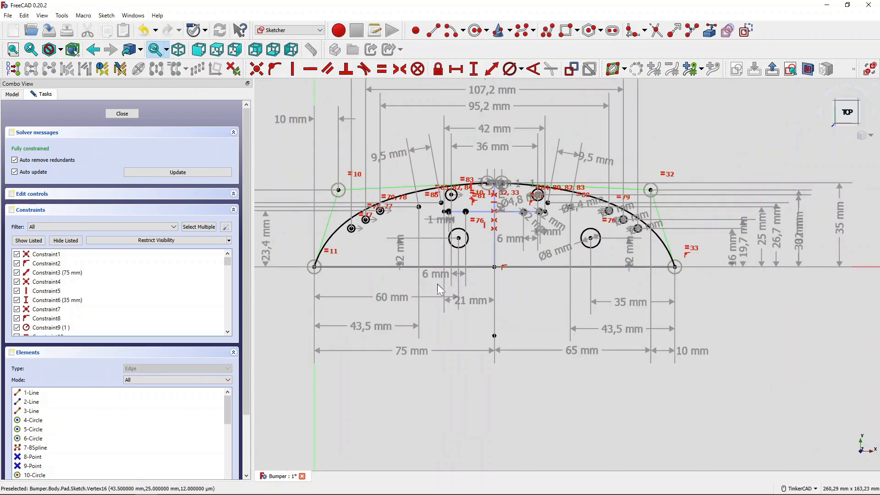
{"action": "scroll", "coordinate": [437, 284], "scroll_direction": "up", "scroll_amount": 1}
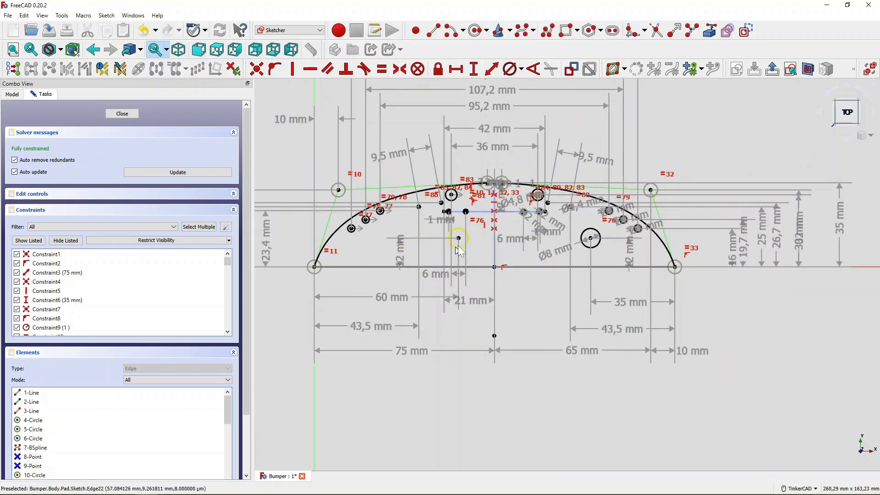
{"action": "left_click", "coordinate": [123, 115]}
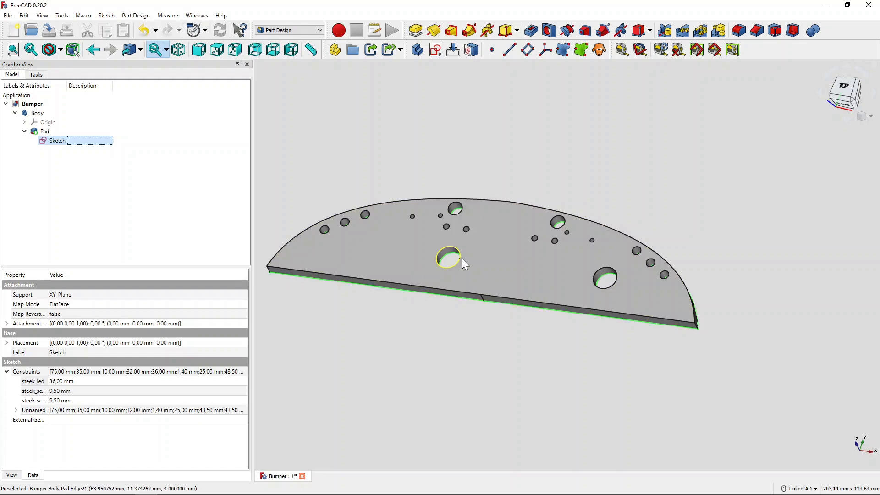
Reopen the Bumper sketch, undo the left large hole's distance change, and close the sketch
{"action": "double_click", "coordinate": [58, 140]}
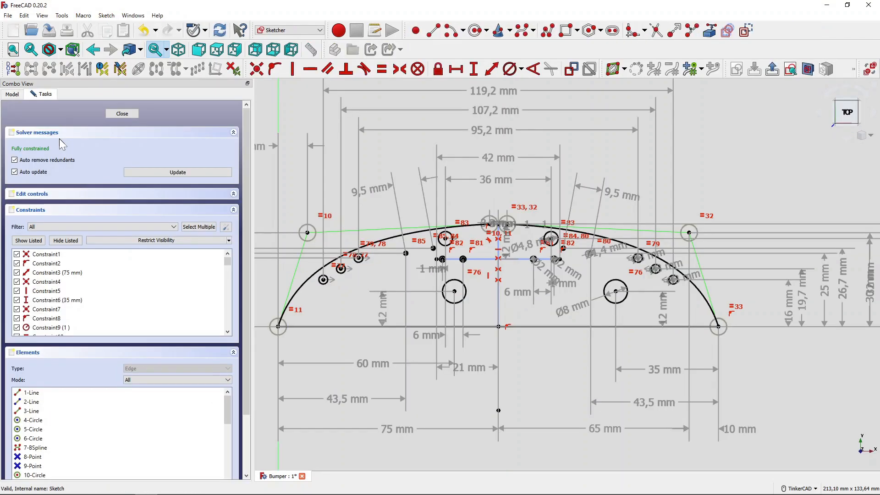
{"action": "left_click", "coordinate": [24, 16]}
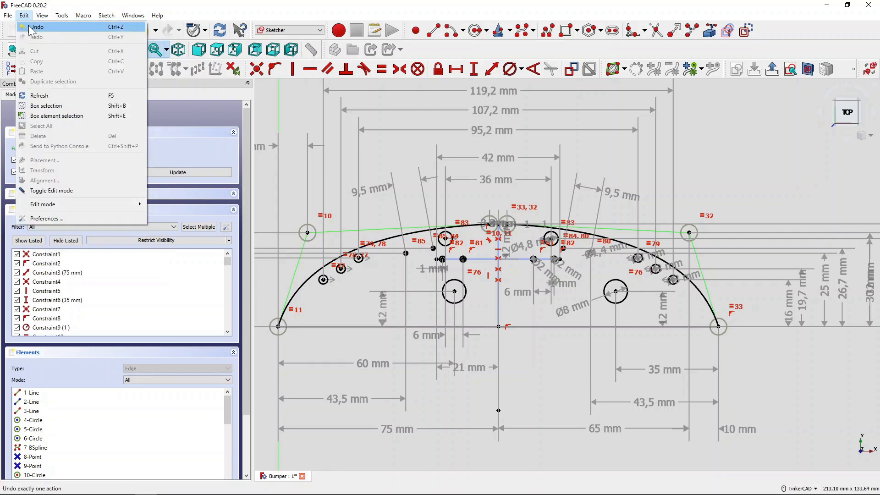
{"action": "left_click", "coordinate": [31, 28]}
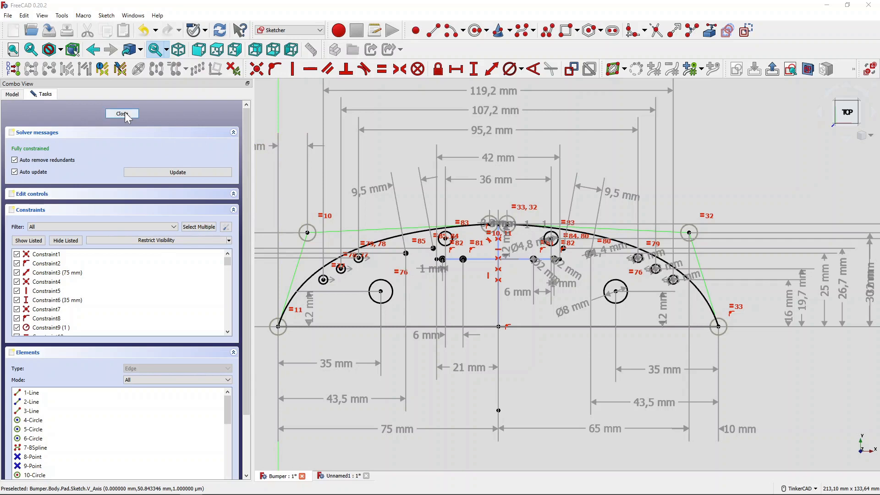
{"action": "left_click", "coordinate": [122, 113]}
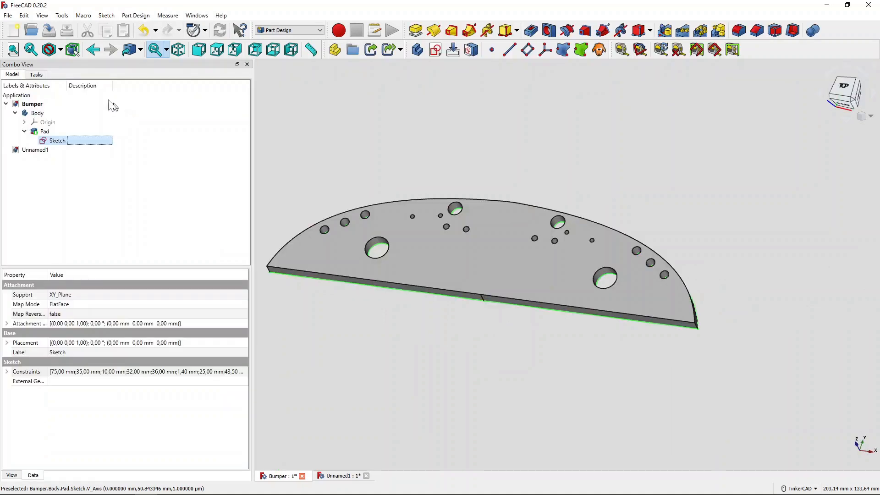
Create a new empty document and add a body to it
{"action": "left_click", "coordinate": [35, 150]}
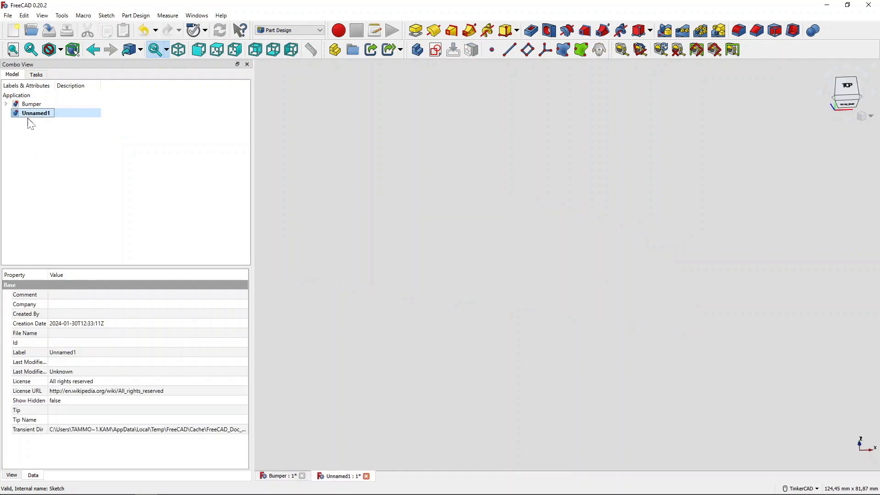
{"action": "left_click", "coordinate": [14, 30]}
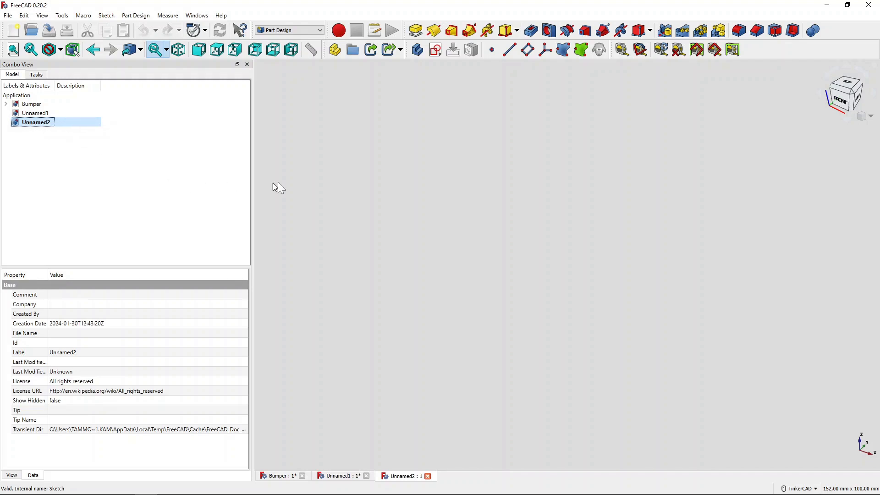
{"action": "left_click", "coordinate": [418, 49]}
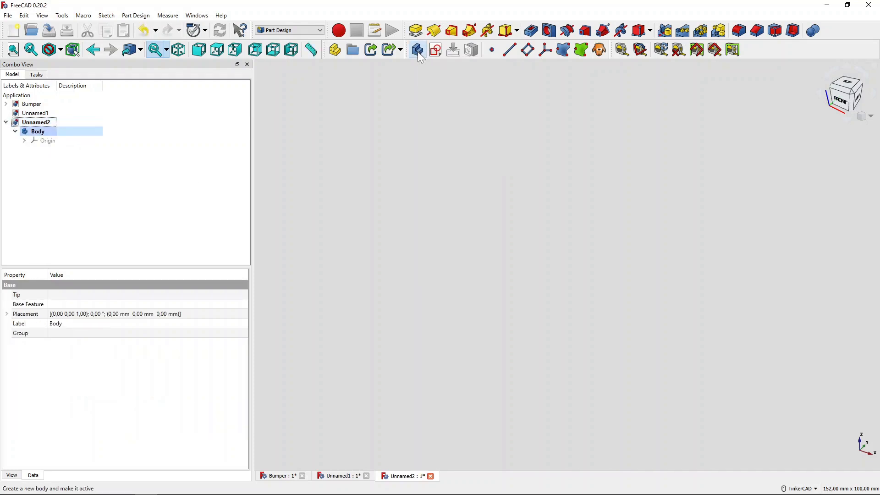
Create a sketch on the XY plane and draw a rectangle about 53 by 37 mm with its lower left corner on the origin
{"action": "left_click", "coordinate": [436, 50]}
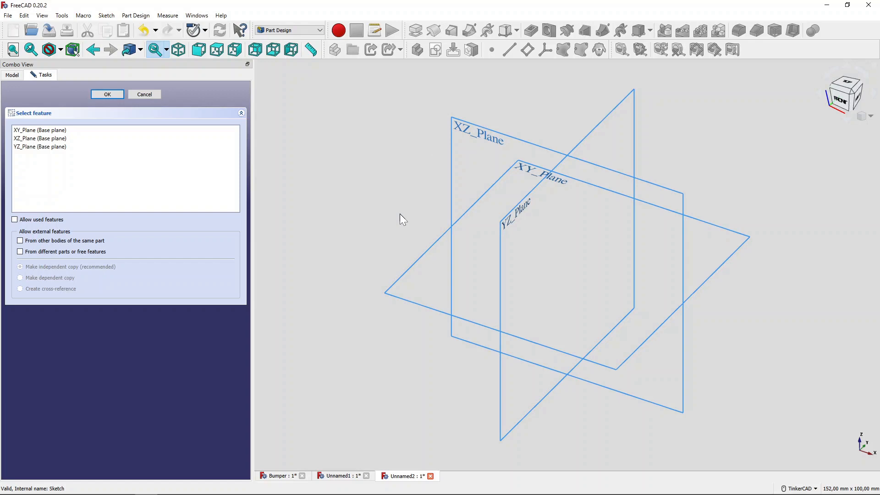
{"action": "left_click", "coordinate": [410, 267]}
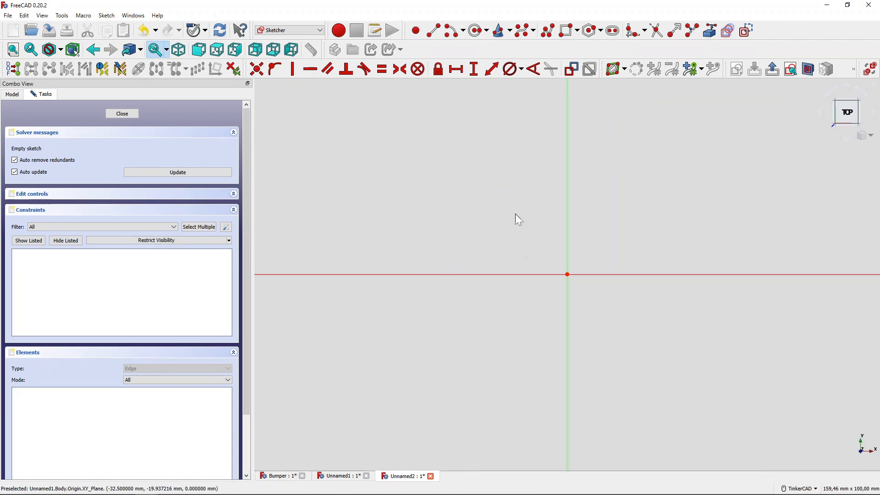
{"action": "mouse_move", "coordinate": [514, 213]}
{"action": "middle_mouse_down"}
{"action": "mouse_move", "coordinate": [346, 259]}
{"action": "mouse_move", "coordinate": [335, 274]}
{"action": "middle_mouse_up"}
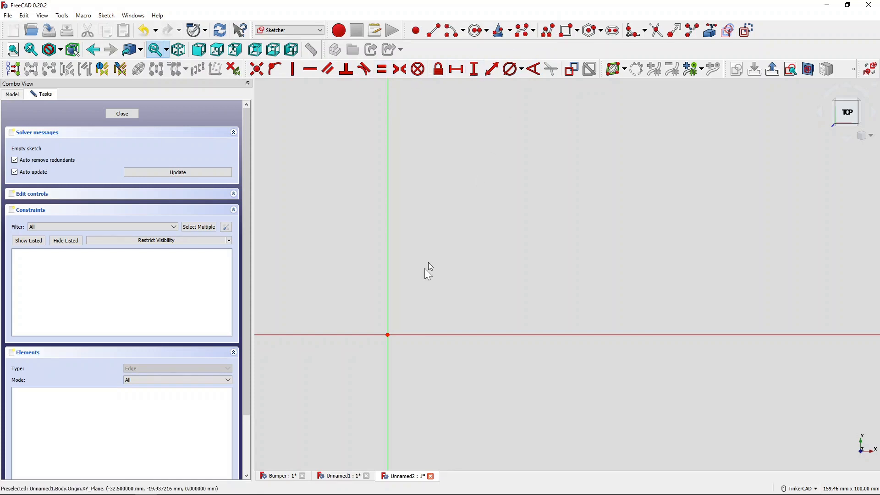
{"action": "left_click", "coordinate": [566, 33]}
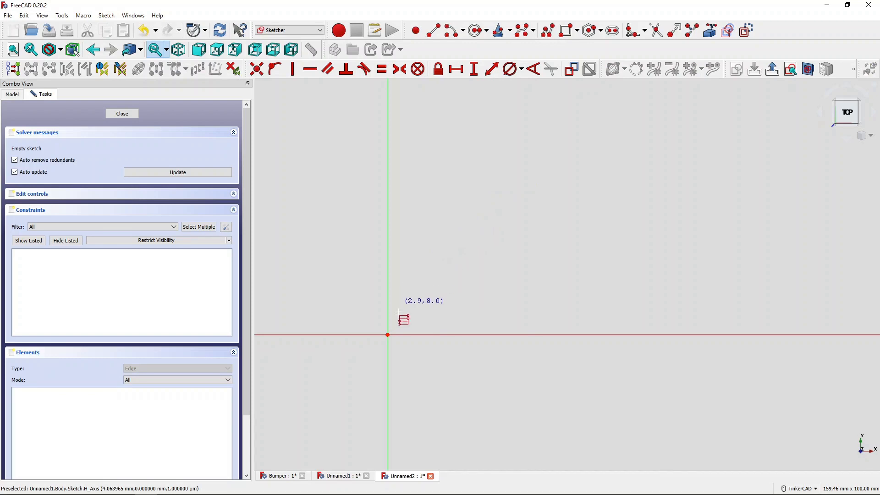
{"action": "left_click", "coordinate": [388, 335]}
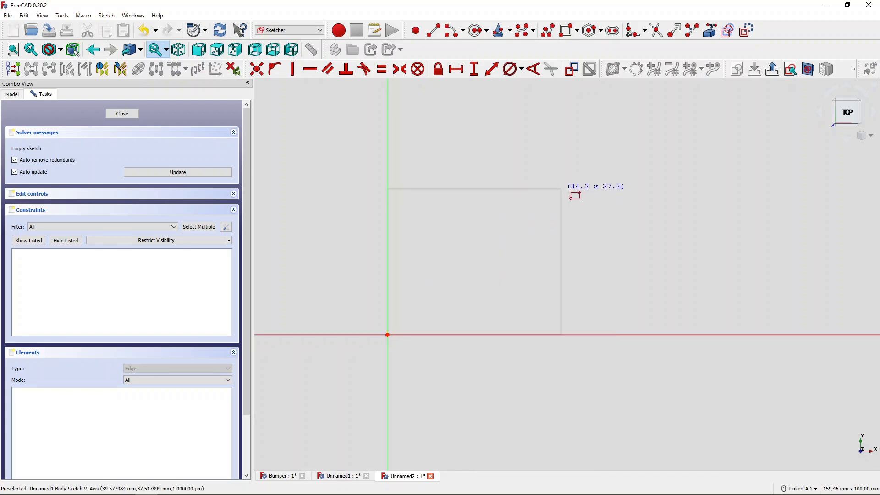
{"action": "left_click", "coordinate": [594, 188]}
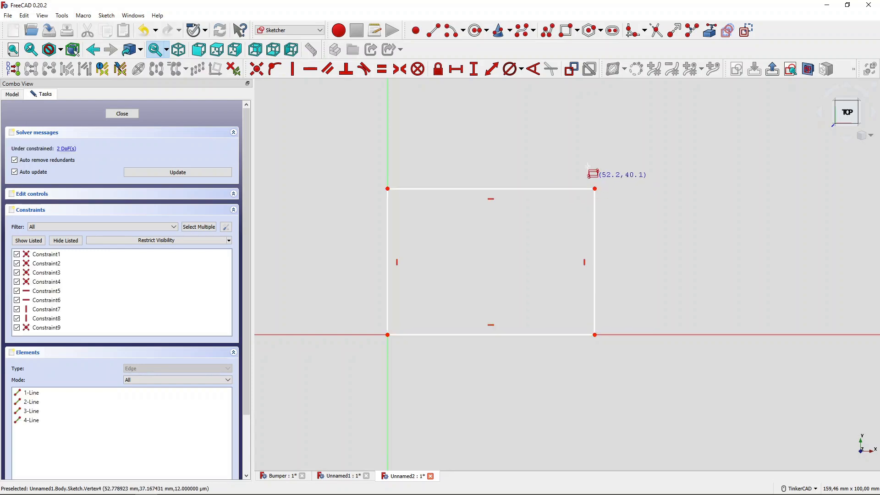
{"action": "key", "text": "Escape"}
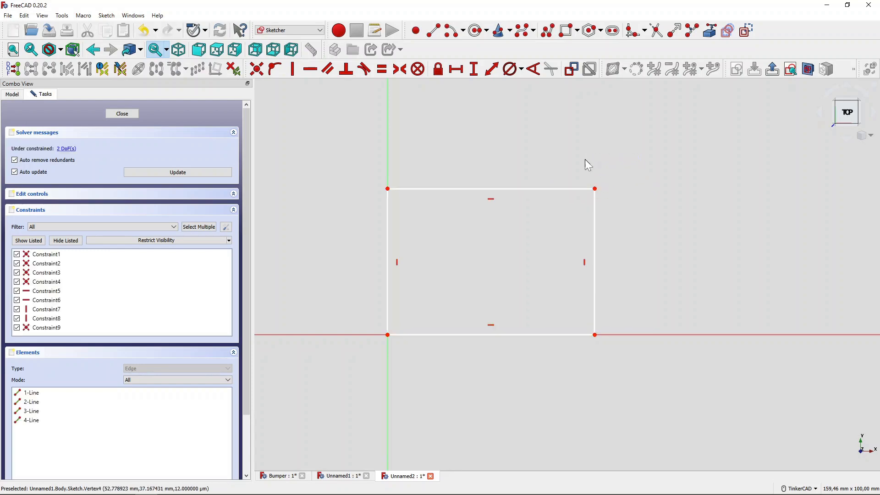
Draw a circle with a radius of about 8.8 mm inside the rectangle, left of its middle
{"action": "left_click", "coordinate": [477, 30]}
{"action": "left_click", "coordinate": [457, 253]}
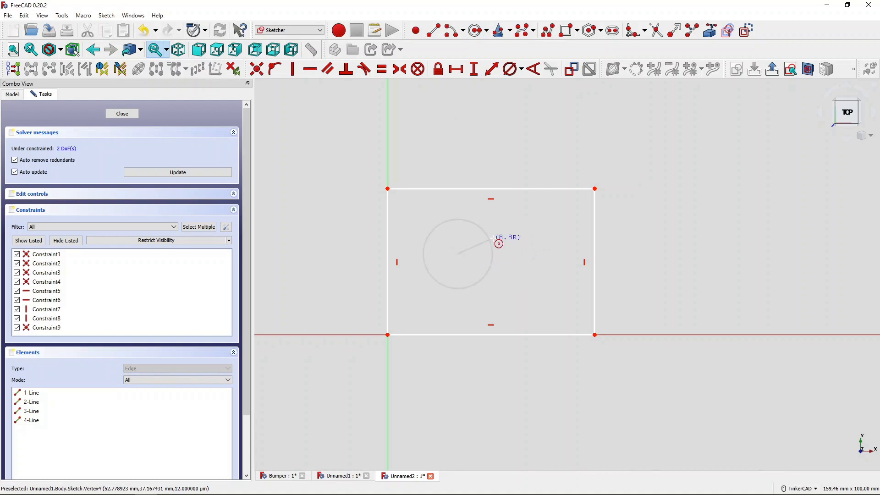
{"action": "left_click", "coordinate": [488, 237]}
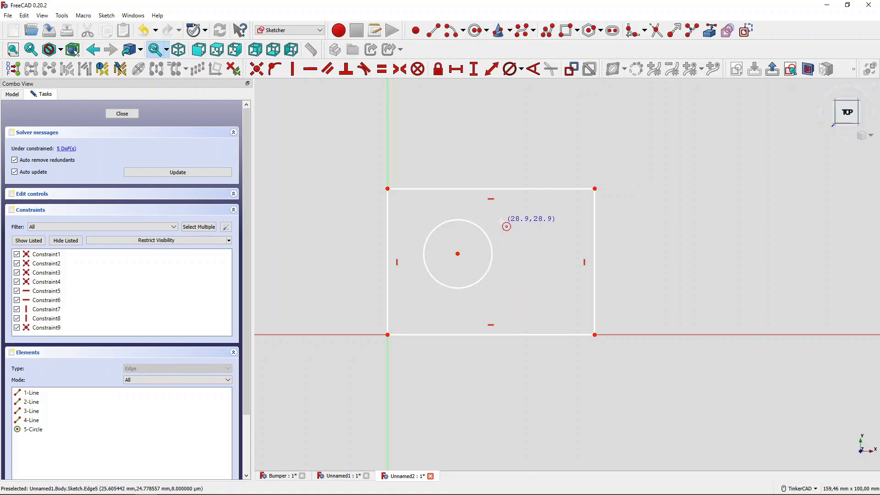
Shift the circle up and to the right, and stretch the rectangle by its upper right corner to about 57 by 44 mm
{"action": "left_click_drag", "start_coordinate": [458, 255], "coordinate": [502, 236]}
{"action": "left_click_drag", "start_coordinate": [595, 188], "coordinate": [612, 163]}
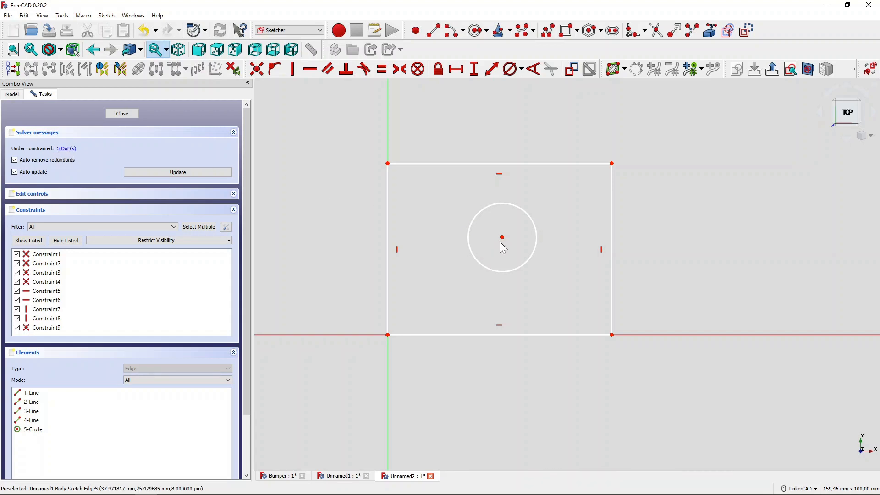
Constrain the rectangle's left edge to a vertical length of 50 mm and its upper edge to a horizontal length of 60 mm
{"action": "left_click", "coordinate": [389, 224]}
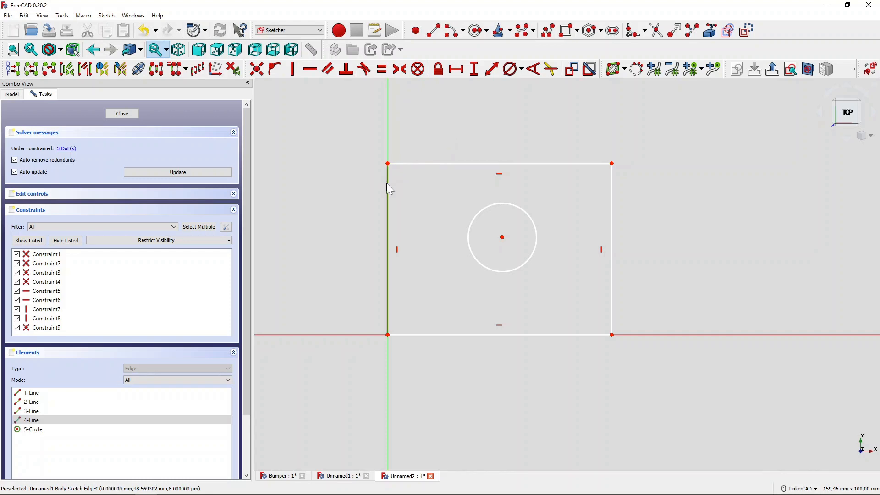
{"action": "left_click", "coordinate": [474, 70]}
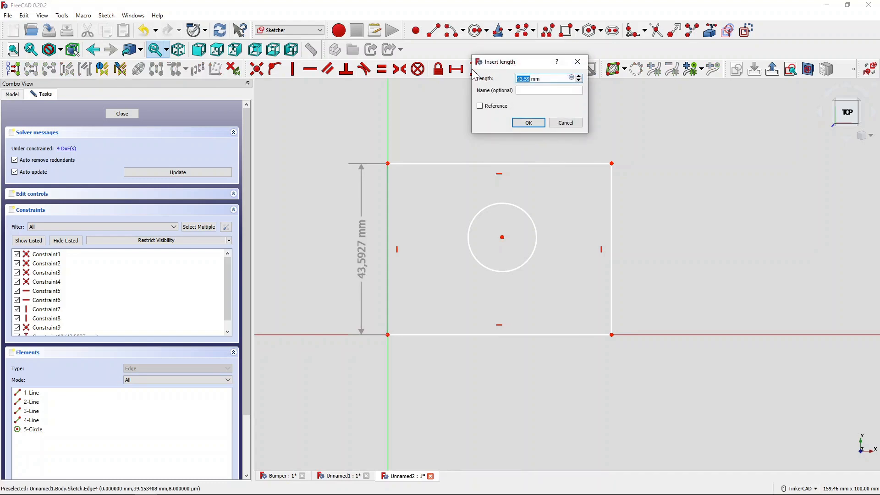
{"action": "type", "text": "50"}
{"action": "key", "text": "Return"}
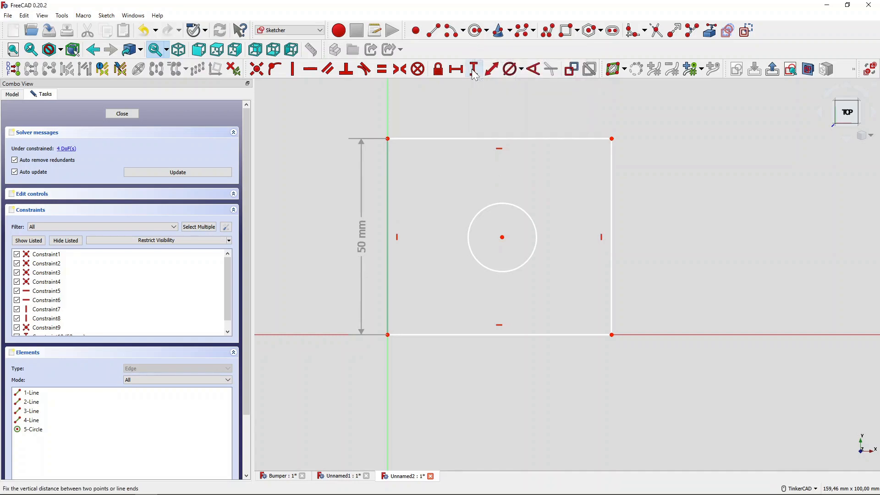
{"action": "left_click", "coordinate": [510, 140]}
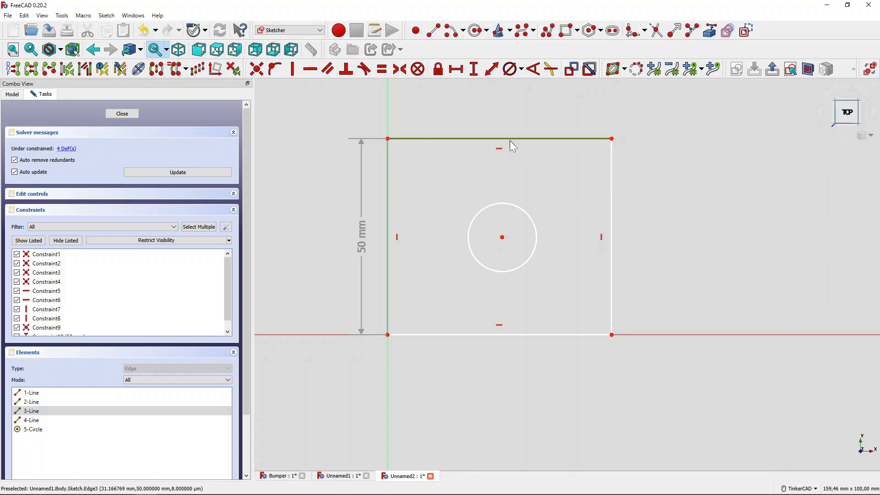
{"action": "left_click", "coordinate": [457, 69]}
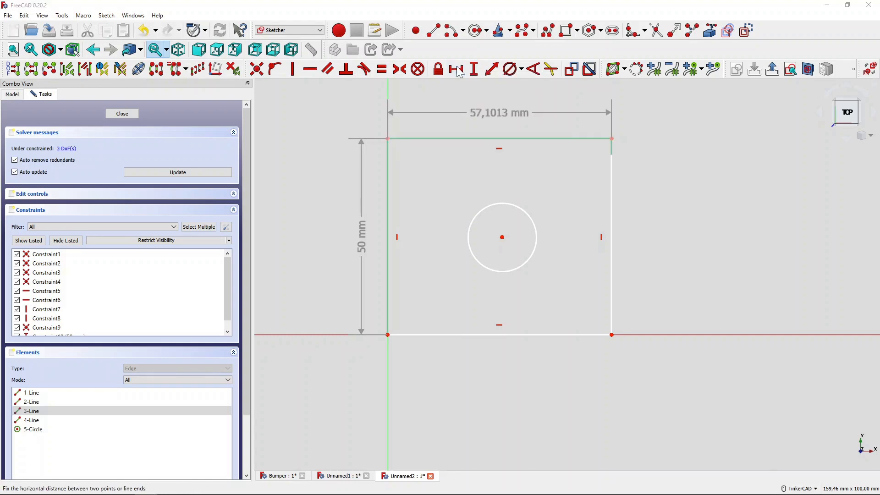
{"action": "type", "text": "60"}
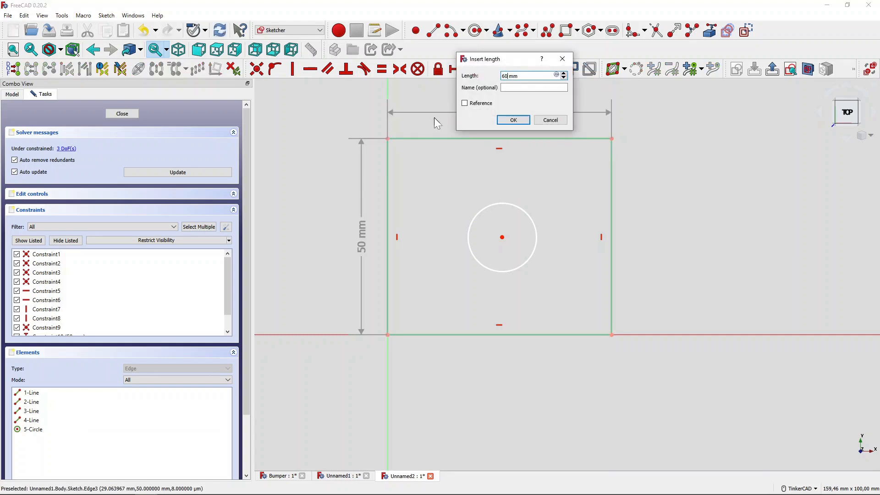
{"action": "left_click", "coordinate": [523, 120]}
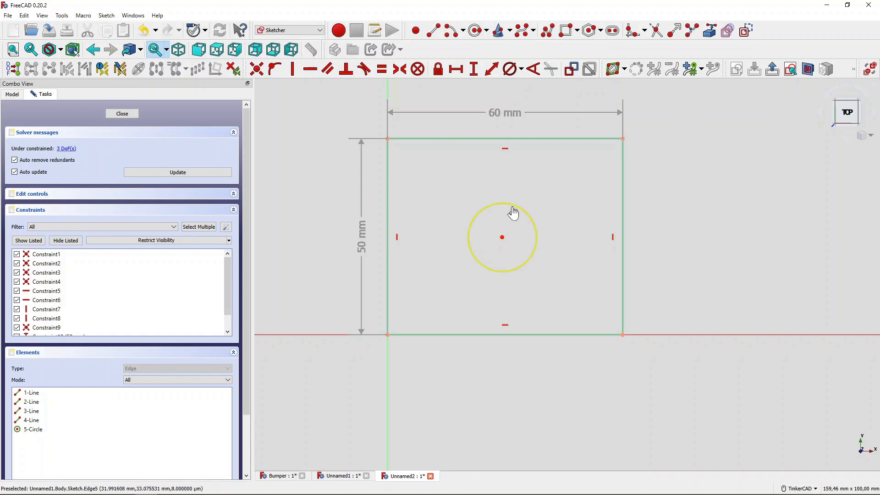
Enlarge the circle by its edge and reposition it near the middle of the rectangle
{"action": "left_click_drag", "start_coordinate": [515, 207], "coordinate": [531, 194]}
{"action": "mouse_move", "coordinate": [502, 237]}
{"action": "left_mouse_down"}
{"action": "mouse_move", "coordinate": [476, 244]}
{"action": "mouse_move", "coordinate": [498, 227]}
{"action": "mouse_move", "coordinate": [493, 235]}
{"action": "mouse_move", "coordinate": [487, 229]}
{"action": "left_mouse_up"}
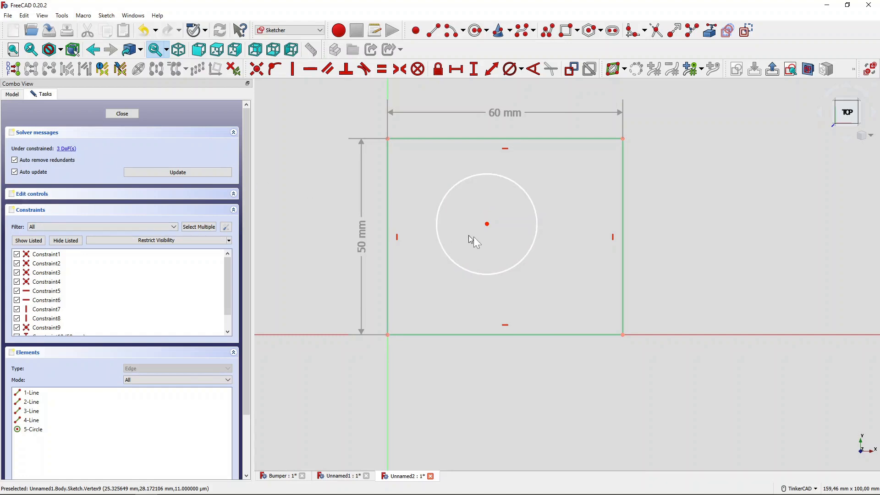
{"action": "mouse_move", "coordinate": [487, 224]}
{"action": "left_mouse_down"}
{"action": "mouse_move", "coordinate": [475, 236]}
{"action": "mouse_move", "coordinate": [505, 225]}
{"action": "mouse_move", "coordinate": [502, 234]}
{"action": "left_mouse_up"}
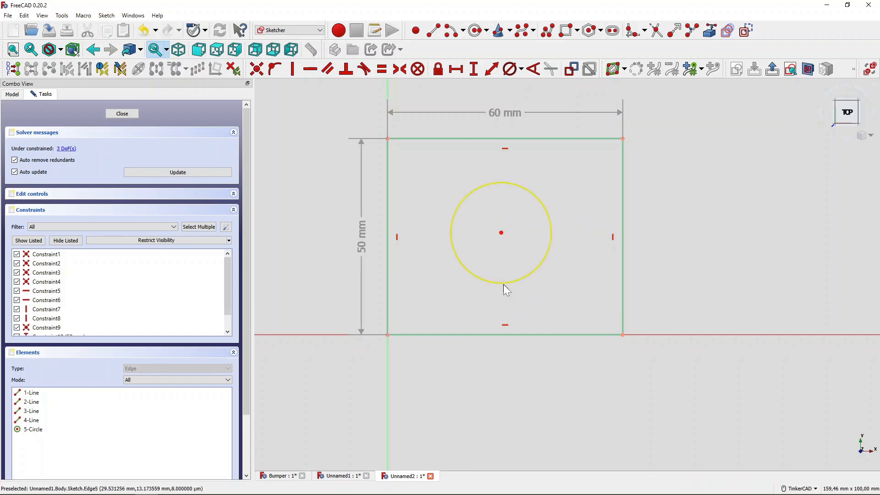
{"action": "left_click", "coordinate": [500, 232]}
{"action": "left_click", "coordinate": [424, 316]}
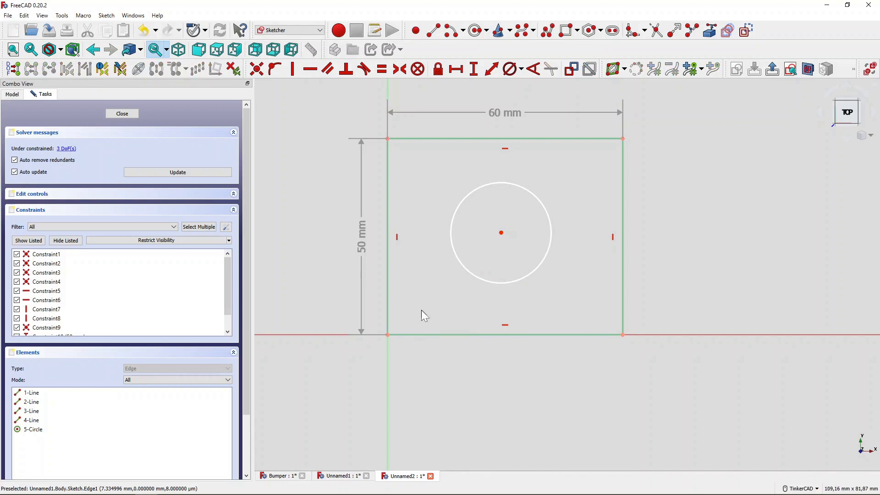
Constrain the horizontal distance between the origin and the circle's centre to 30 mm
{"action": "left_click", "coordinate": [387, 335]}
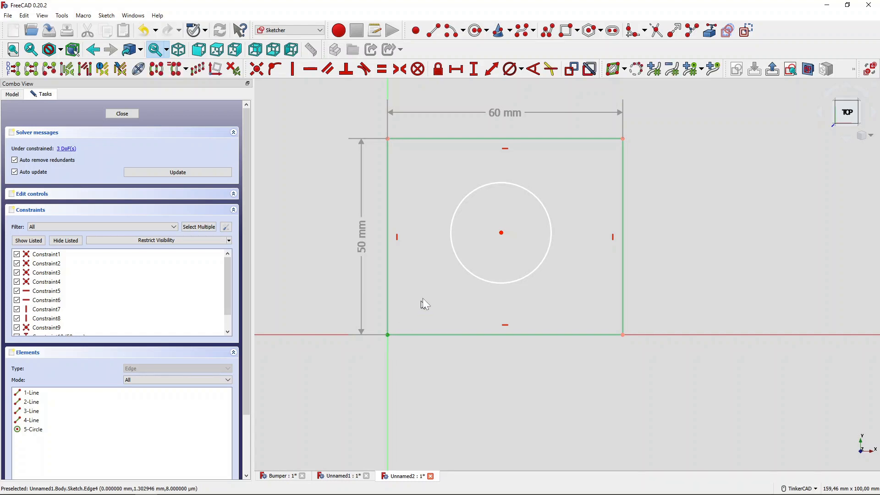
{"action": "left_click", "coordinate": [501, 233]}
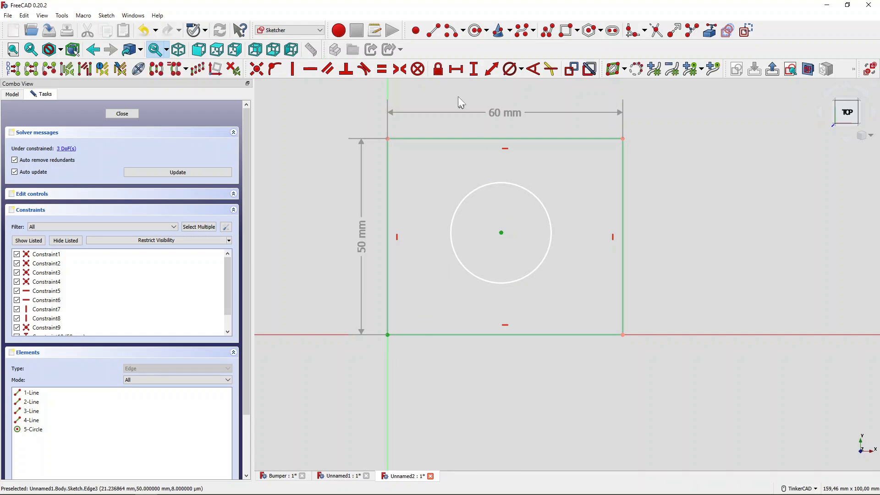
{"action": "left_click", "coordinate": [454, 70]}
{"action": "type", "text": "3"}
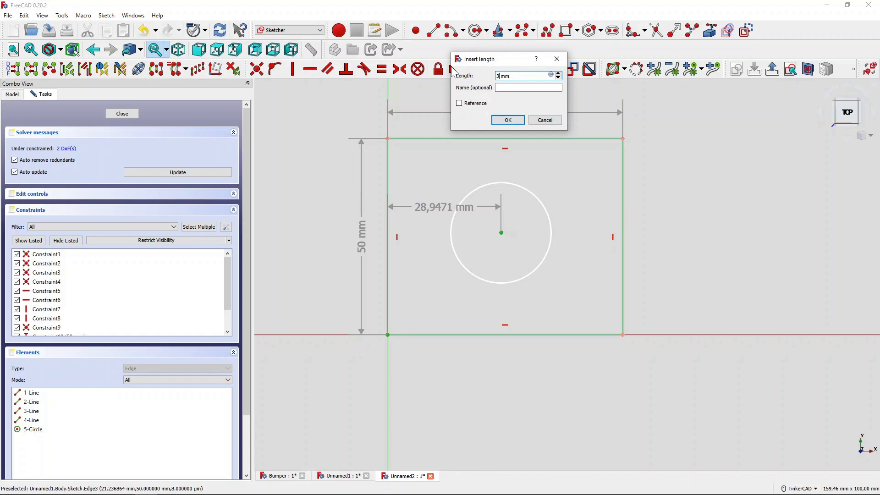
{"action": "type", "text": "0"}
{"action": "key", "text": "Return"}
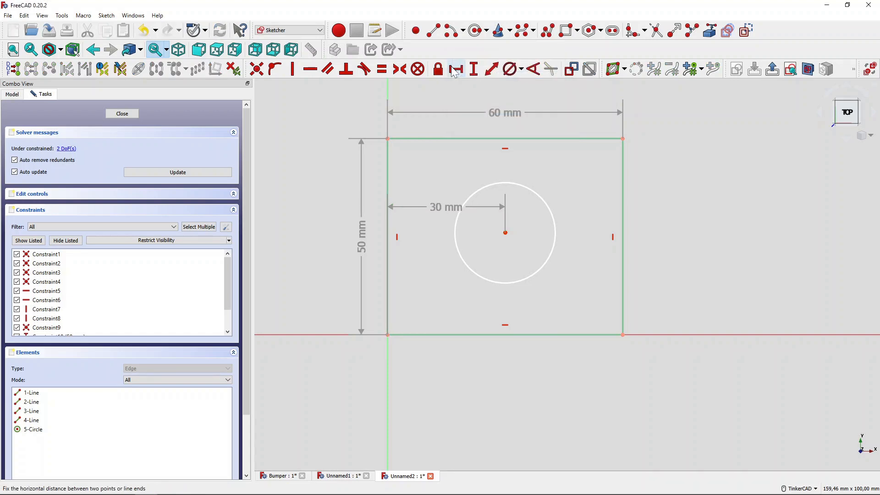
Constrain the vertical distance between the origin and the circle's centre to 25 mm
{"action": "mouse_move", "coordinate": [505, 236]}
{"action": "left_mouse_down"}
{"action": "mouse_move", "coordinate": [526, 222]}
{"action": "mouse_move", "coordinate": [514, 249]}
{"action": "mouse_move", "coordinate": [532, 249]}
{"action": "mouse_move", "coordinate": [530, 238]}
{"action": "mouse_move", "coordinate": [531, 257]}
{"action": "mouse_move", "coordinate": [507, 238]}
{"action": "left_mouse_up"}
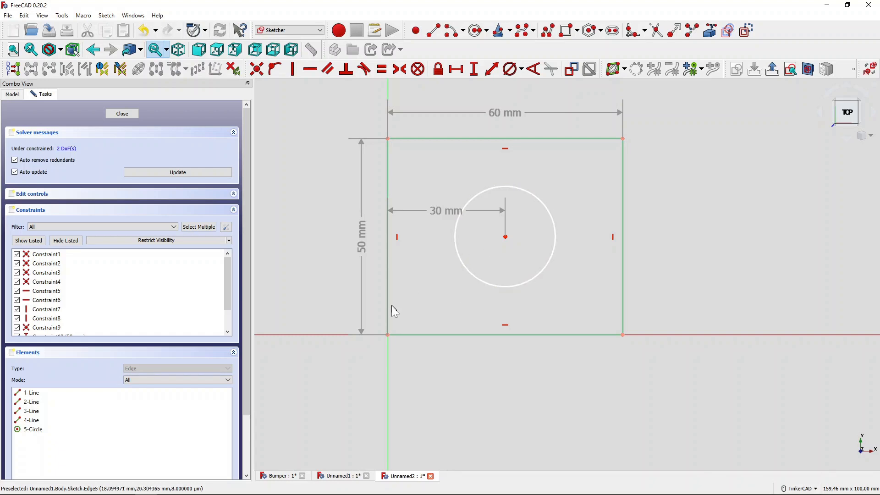
{"action": "left_click", "coordinate": [388, 335]}
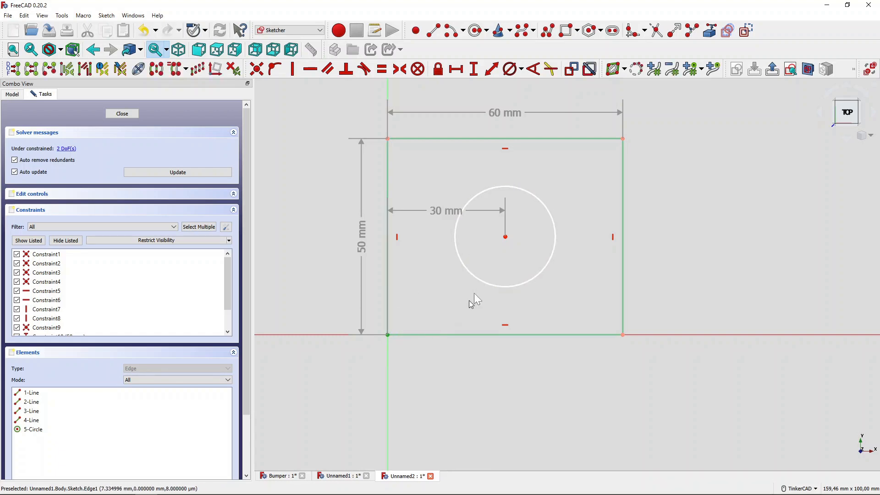
{"action": "left_click", "coordinate": [505, 236]}
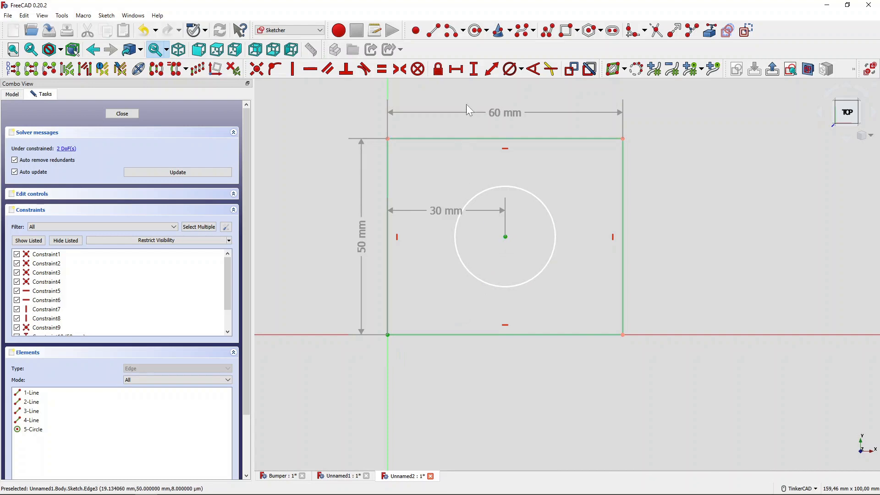
{"action": "left_click", "coordinate": [474, 69]}
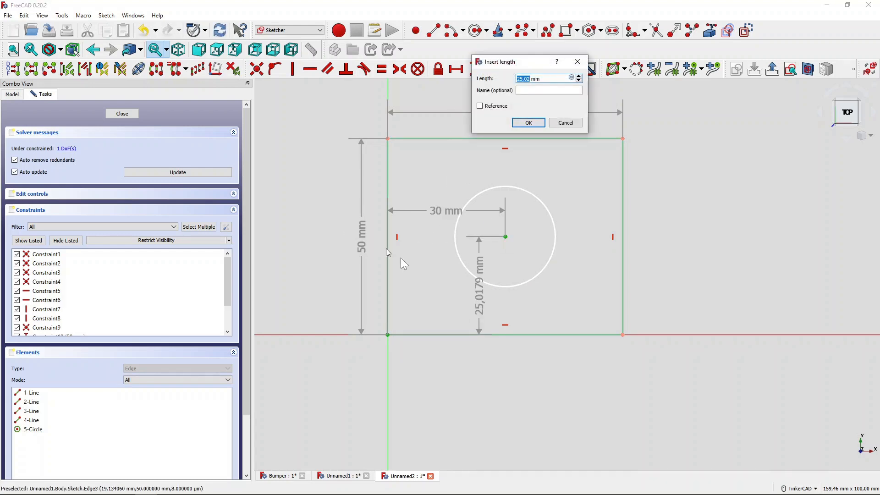
{"action": "type", "text": "25"}
{"action": "key", "text": "Return"}
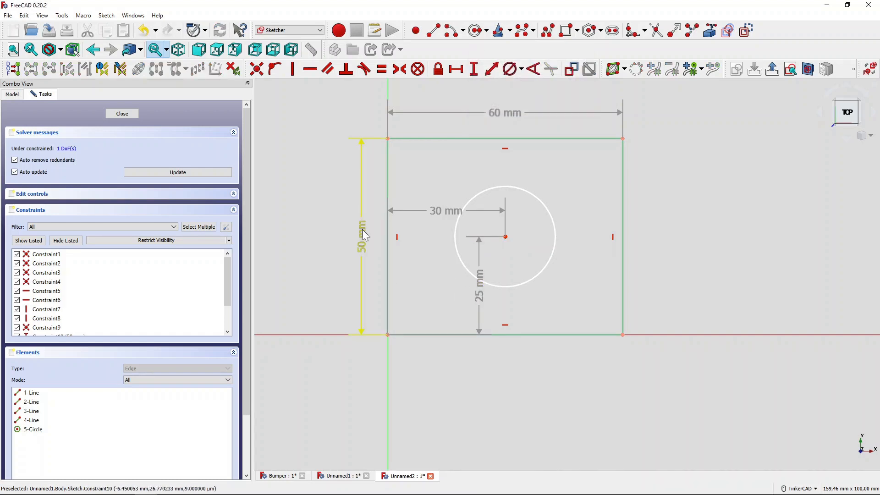
Rearrange the dimensions outside the rectangle: 50 mm and 25 mm on its left, 30 mm below and 60 mm slightly higher above
{"action": "left_click_drag", "start_coordinate": [361, 235], "coordinate": [320, 237]}
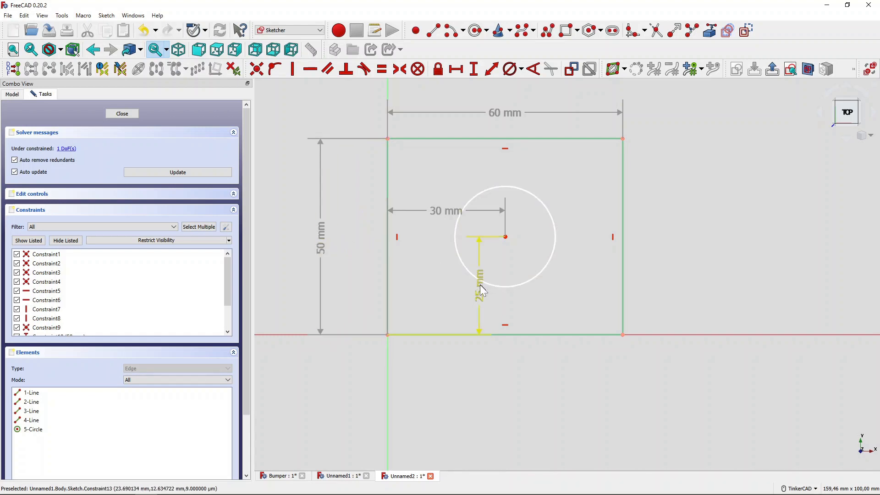
{"action": "left_click_drag", "start_coordinate": [481, 290], "coordinate": [360, 290]}
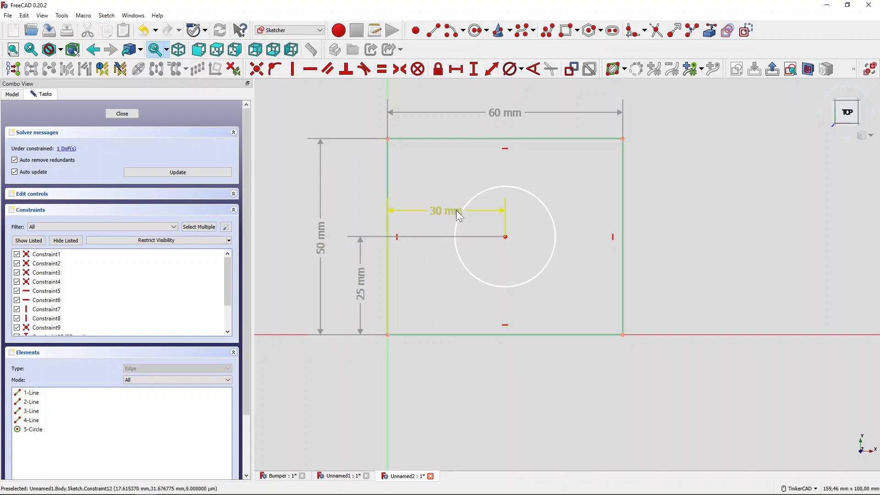
{"action": "left_click_drag", "start_coordinate": [456, 210], "coordinate": [459, 376]}
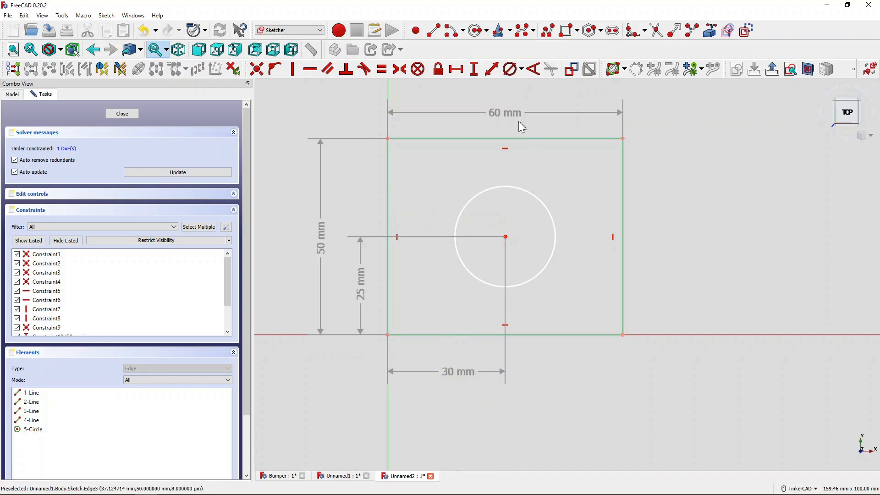
{"action": "left_click_drag", "start_coordinate": [510, 114], "coordinate": [510, 110]}
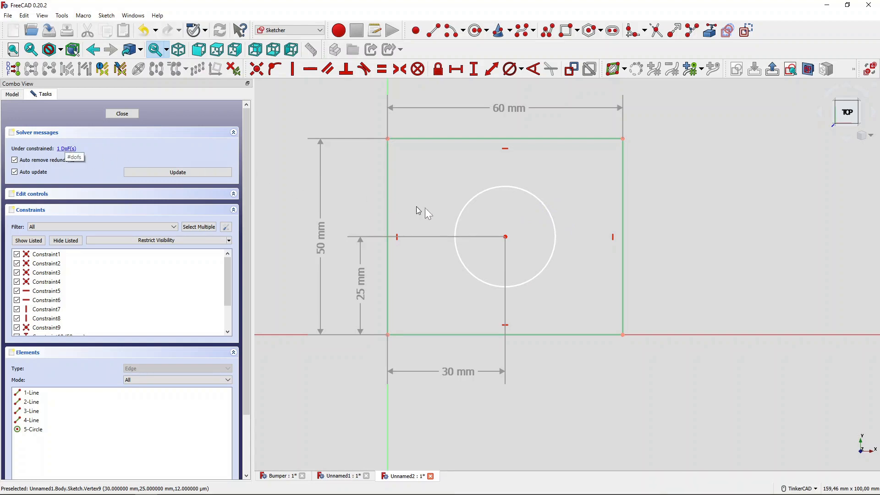
Constrain the circle's diameter to 20 mm and finish the sketch
{"action": "mouse_move", "coordinate": [541, 207]}
{"action": "left_mouse_down"}
{"action": "mouse_move", "coordinate": [550, 188]}
{"action": "mouse_move", "coordinate": [543, 196]}
{"action": "left_mouse_up"}
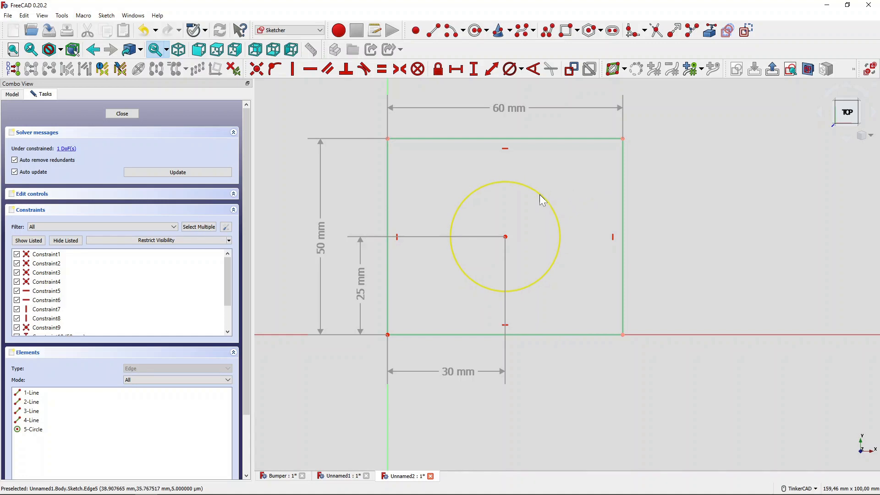
{"action": "left_click", "coordinate": [540, 194]}
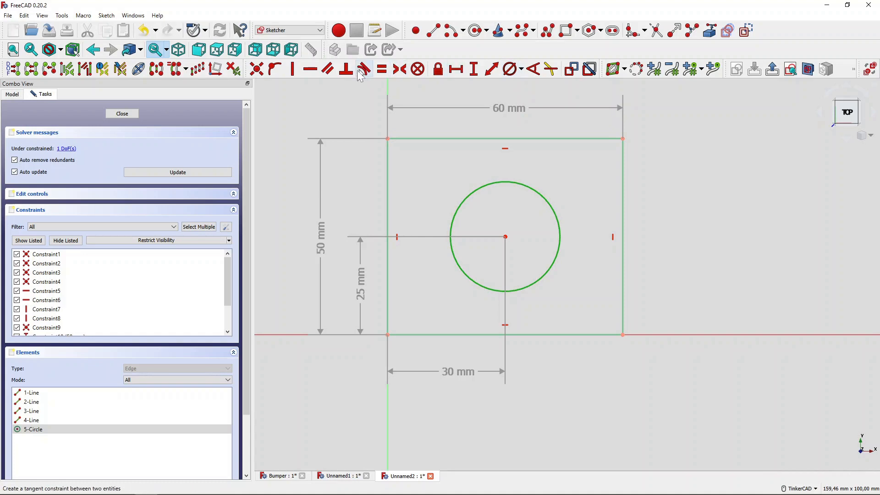
{"action": "left_click", "coordinate": [522, 71]}
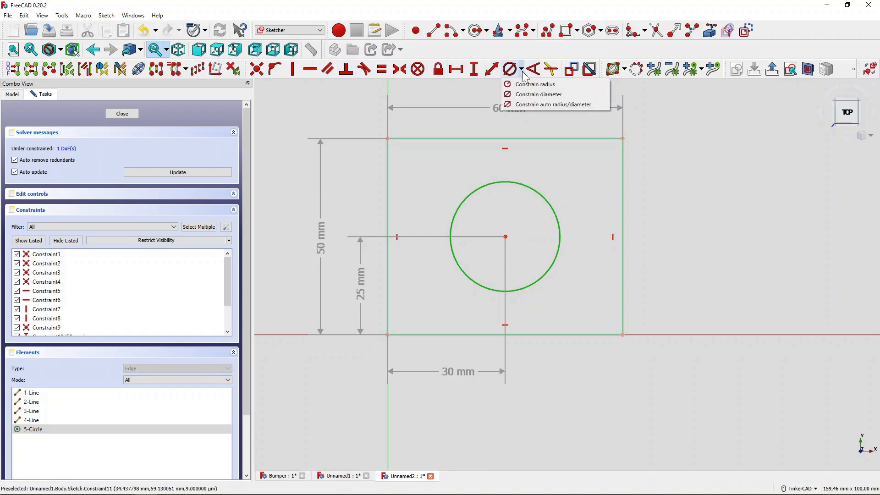
{"action": "left_click", "coordinate": [523, 94]}
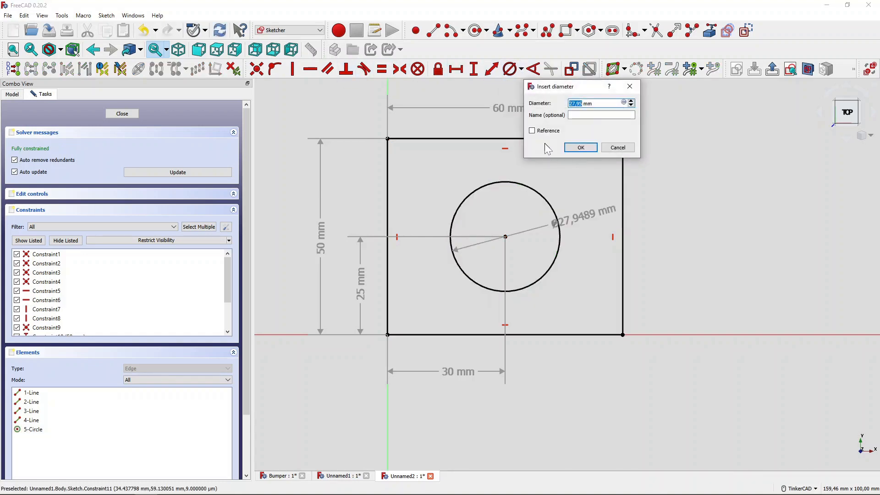
{"action": "type", "text": "20"}
{"action": "key", "text": "Return"}
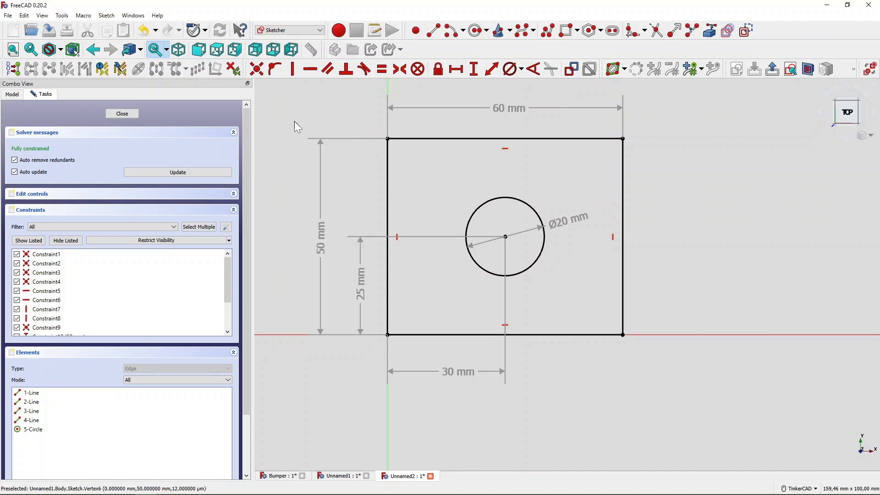
{"action": "left_click", "coordinate": [128, 114]}
Pad the rectangle-and-circle sketch to a length of 3 mm along the sketch normal
{"action": "mouse_move", "coordinate": [651, 328]}
{"action": "middle_mouse_down"}
{"action": "mouse_move", "coordinate": [476, 336]}
{"action": "mouse_move", "coordinate": [409, 356]}
{"action": "middle_mouse_up"}
{"action": "scroll", "coordinate": [409, 356], "scroll_direction": "up", "scroll_amount": 1}
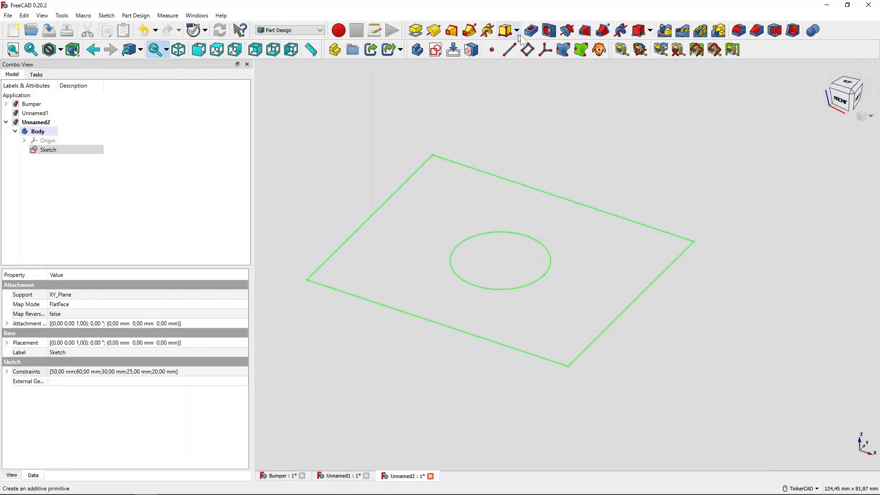
{"action": "left_click", "coordinate": [416, 31]}
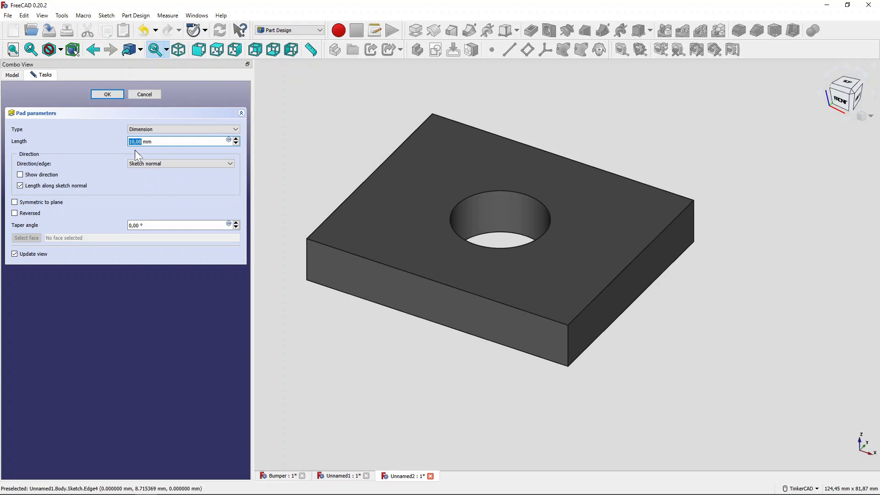
{"action": "key", "text": "BackSpace"}
{"action": "type", "text": "3"}
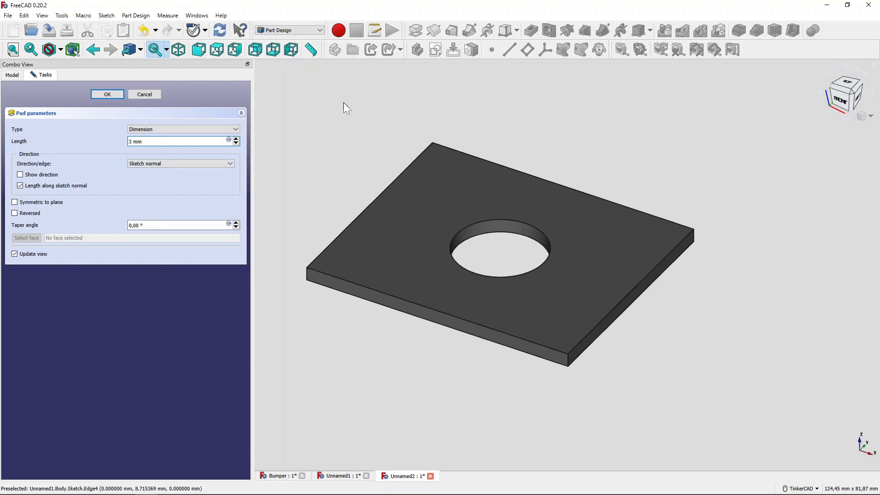
{"action": "middle_click_drag", "start_coordinate": [344, 147], "coordinate": [409, 135]}
{"action": "right_click_drag", "start_coordinate": [408, 136], "coordinate": [430, 163]}
{"action": "middle_click_drag", "start_coordinate": [429, 163], "coordinate": [334, 185]}
{"action": "scroll", "coordinate": [335, 185], "scroll_direction": "up", "scroll_amount": 1}
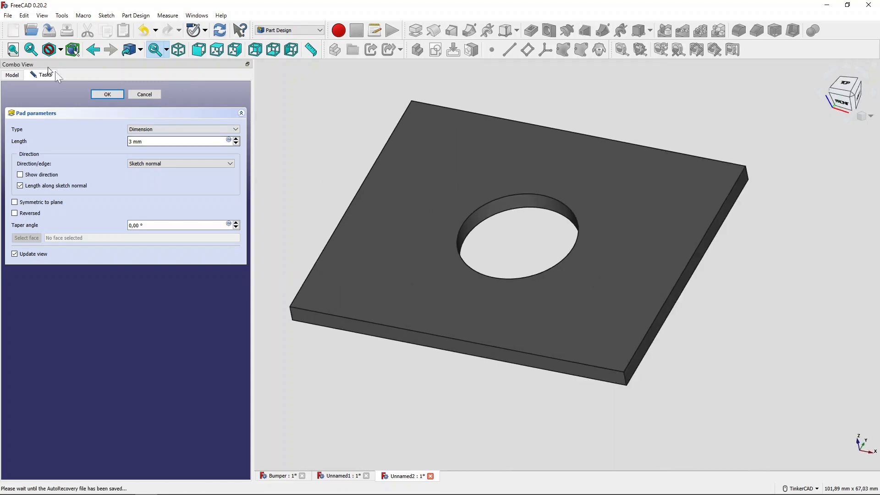
{"action": "left_click", "coordinate": [115, 93]}
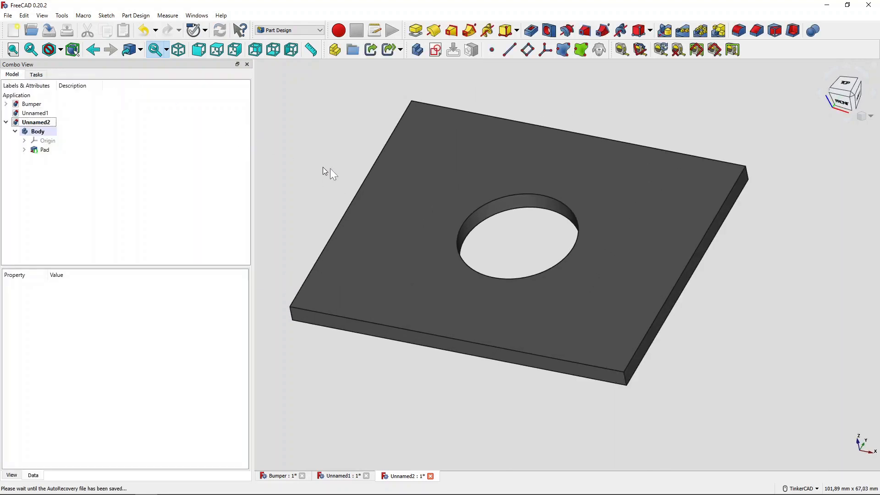